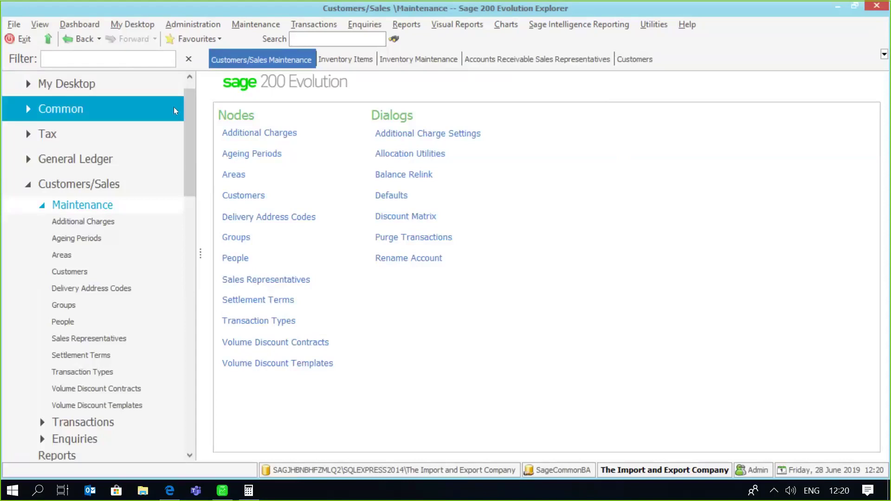
Review the item type options, including Commissionable Item, on a blank new inventory item form and cancel it
{"action": "left_click_drag", "start_coordinate": [189, 129], "coordinate": [153, 251]}
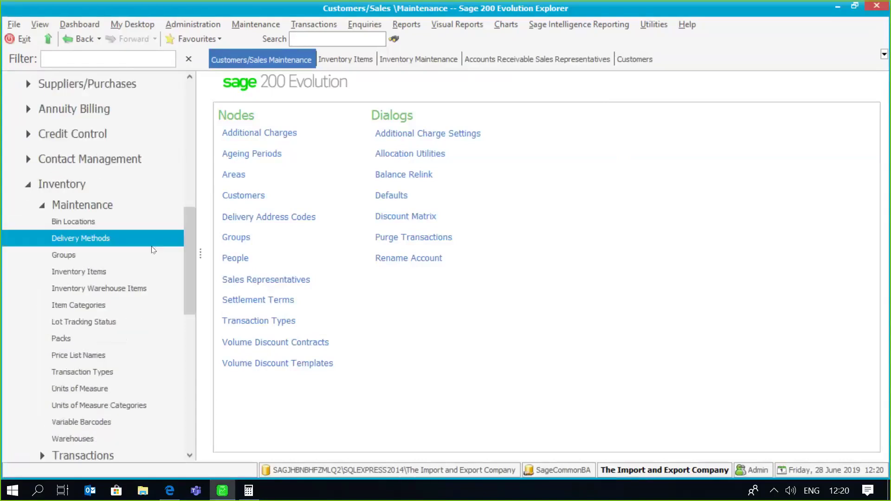
{"action": "left_click", "coordinate": [117, 278]}
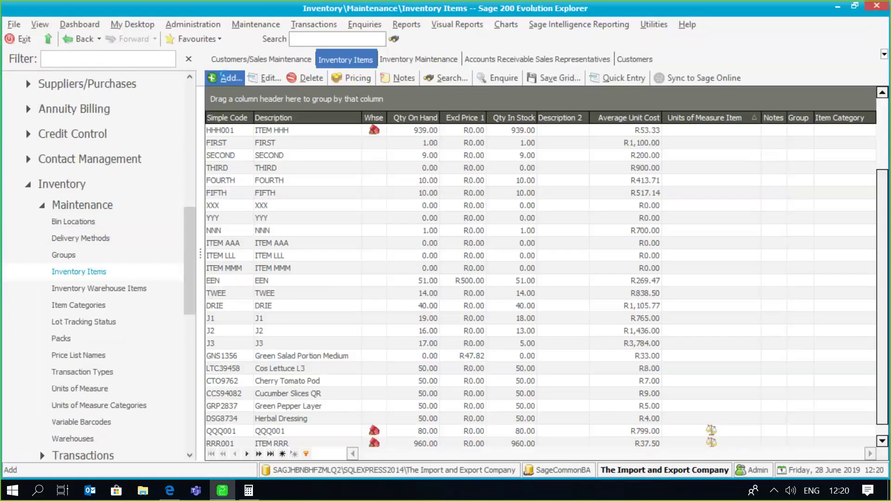
{"action": "left_click", "coordinate": [229, 81]}
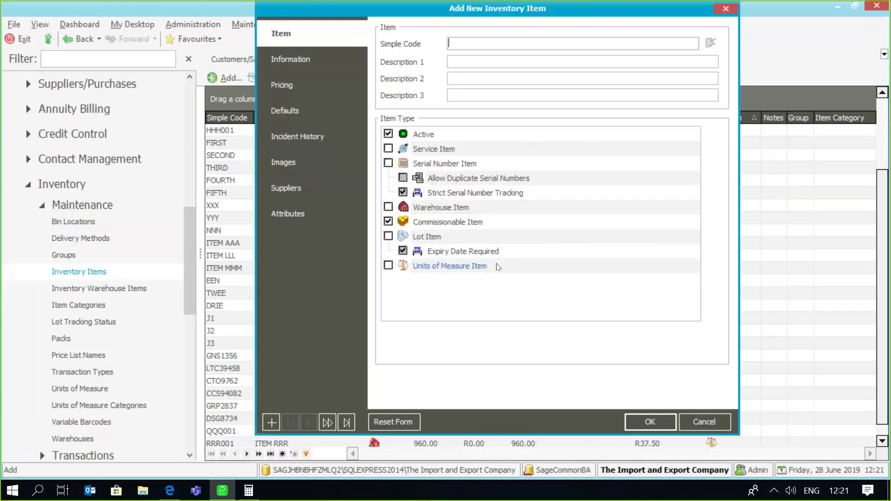
{"action": "left_click", "coordinate": [694, 423]}
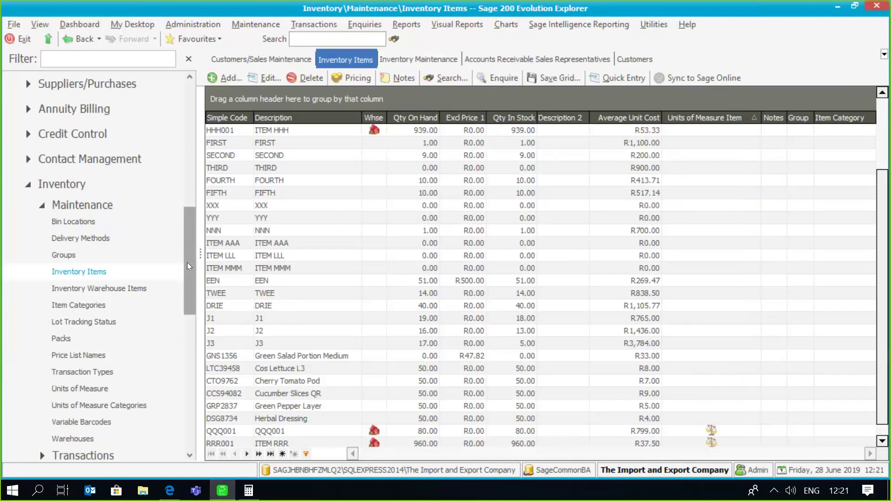
Start a new customer sales representative record with rep code ANR and enter the representative's name
{"action": "left_click_drag", "start_coordinate": [188, 263], "coordinate": [190, 183]}
{"action": "left_click", "coordinate": [140, 181]}
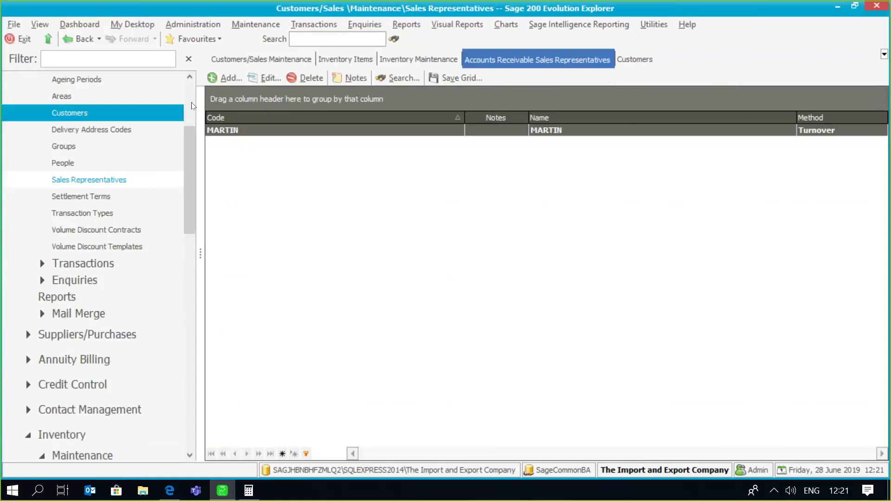
{"action": "left_click", "coordinate": [220, 82]}
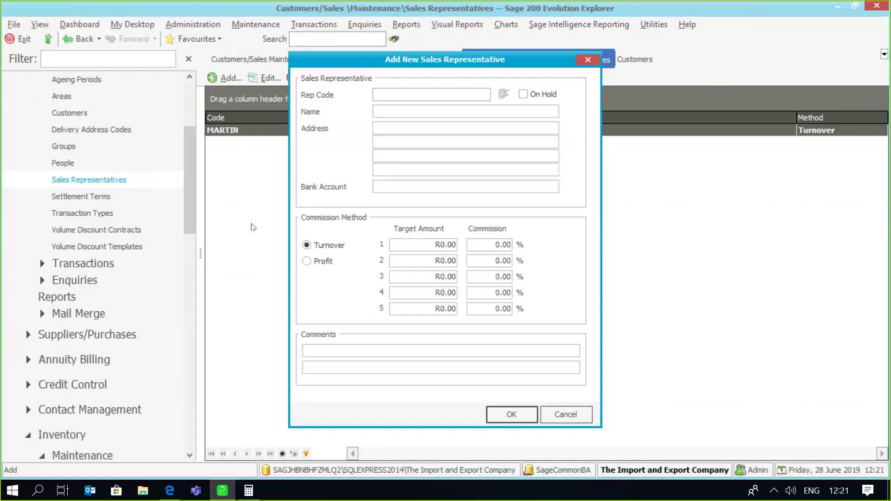
{"action": "type", "text": "An"}
{"action": "key", "text": "BackSpace"}
{"action": "type", "text": "NR"}
{"action": "left_click", "coordinate": [416, 112]}
{"action": "type", "text": "Andrew"}
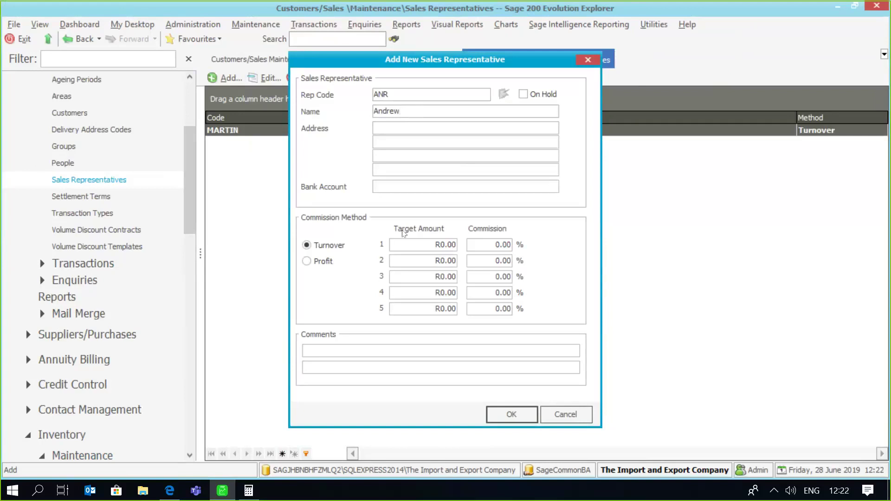
Set turnover commission tiers of R2,000 at 5%, R5,000 at 7% and R18,999 at 11%, and save the representative
{"action": "left_click", "coordinate": [403, 242]}
{"action": "type", "text": "2,000"}
{"action": "key", "text": "Tab"}
{"action": "type", "text": "5"}
{"action": "key", "text": "Tab"}
{"action": "type", "text": "5000"}
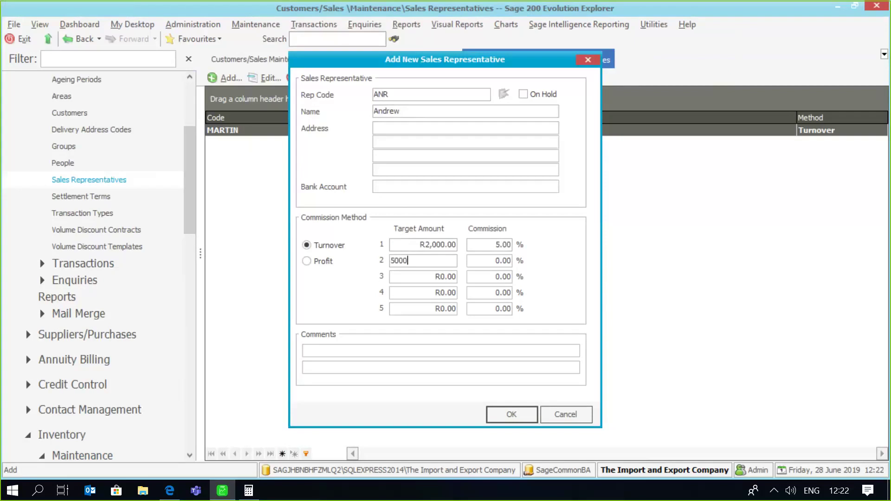
{"action": "key", "text": "Tab"}
{"action": "type", "text": "7"}
{"action": "key", "text": "Tab"}
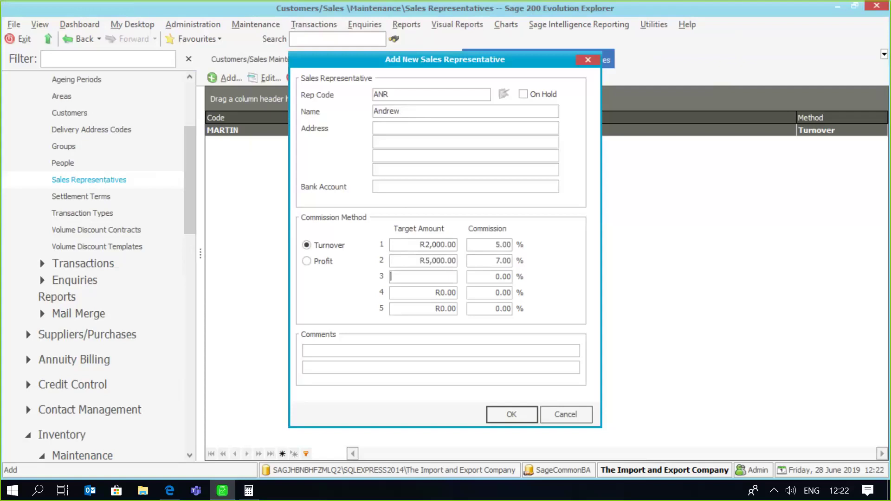
{"action": "type", "text": "18999"}
{"action": "key", "text": "Tab"}
{"action": "type", "text": "11"}
{"action": "key", "text": "Tab"}
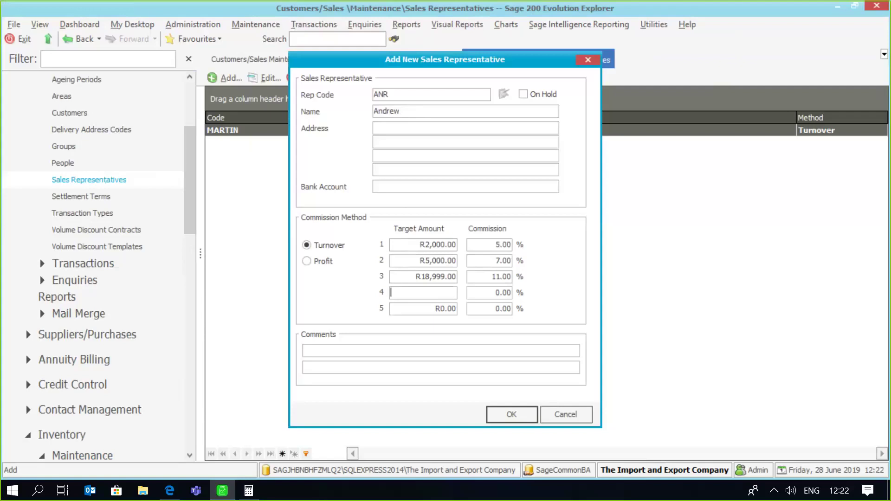
{"action": "left_click", "coordinate": [509, 415]}
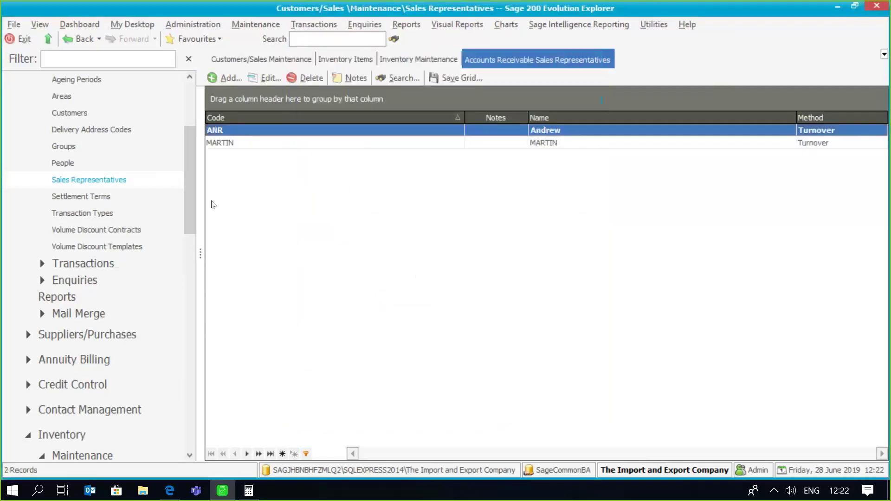
Open the Anderson Stationery Company customer record for editing and assign ANR as its representative
{"action": "left_click_drag", "start_coordinate": [188, 201], "coordinate": [189, 181]}
{"action": "left_click", "coordinate": [101, 200]}
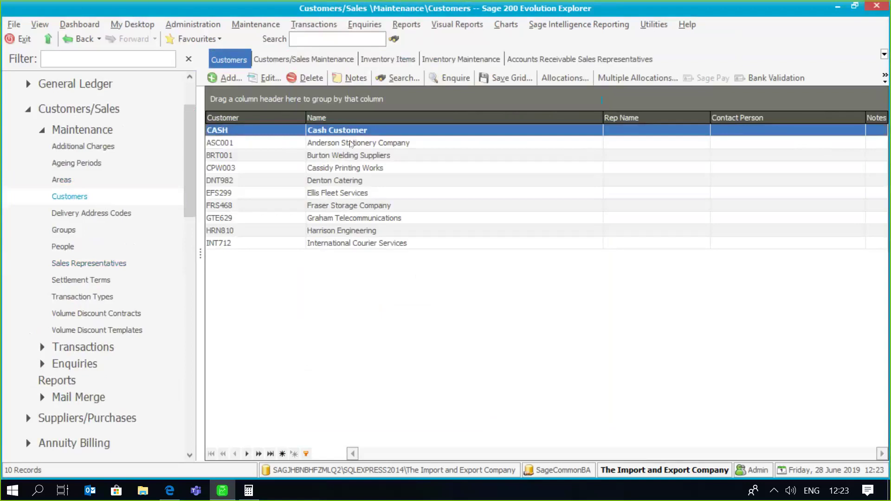
{"action": "left_click", "coordinate": [351, 144]}
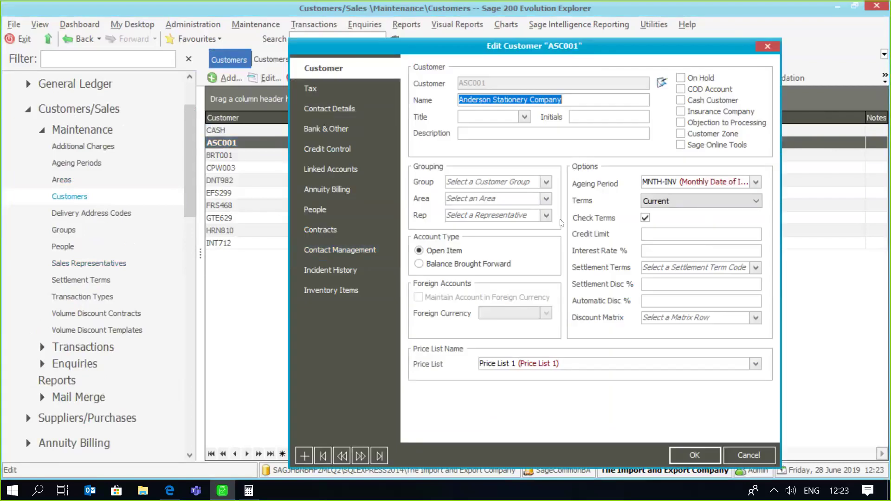
{"action": "left_click", "coordinate": [547, 217]}
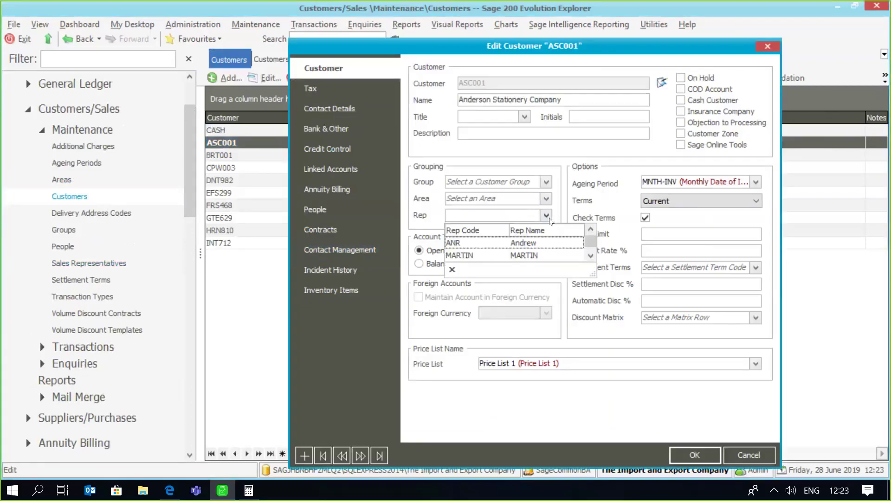
{"action": "left_click", "coordinate": [535, 242]}
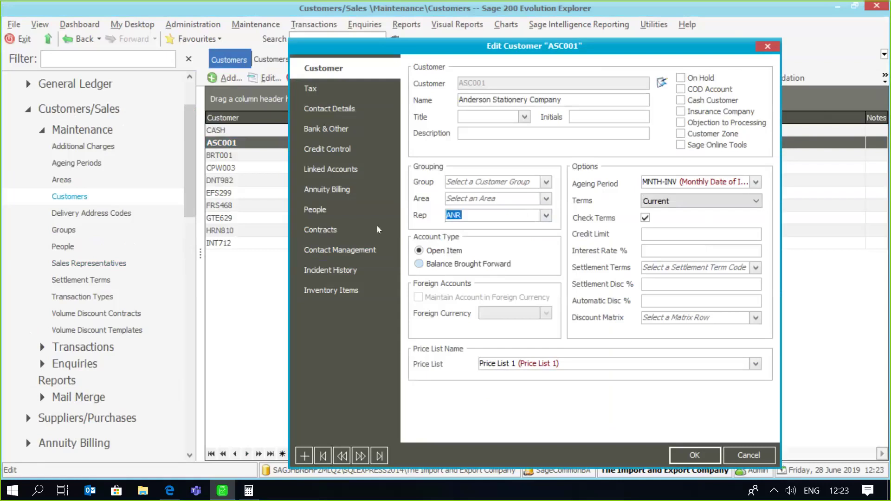
Examine the sales rep override on a new delivery address for Anderson Stationery Company, cancel it and return to the main customer details
{"action": "left_click", "coordinate": [363, 194]}
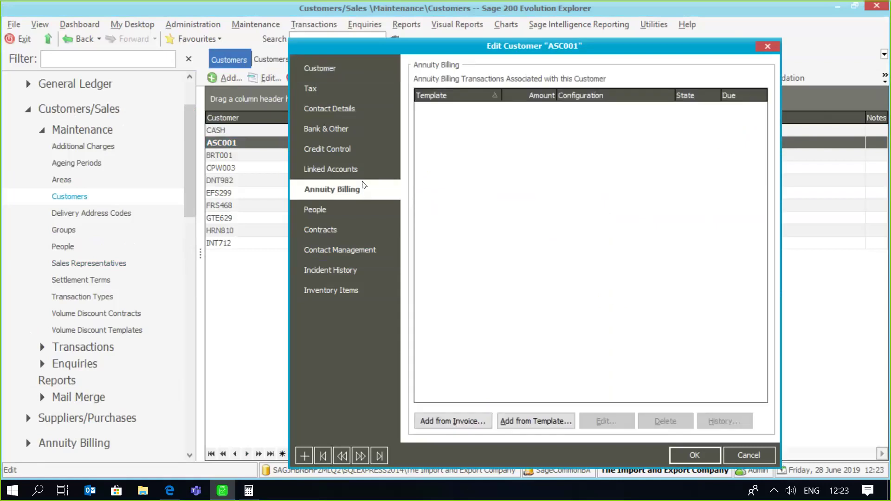
{"action": "left_click", "coordinate": [363, 108]}
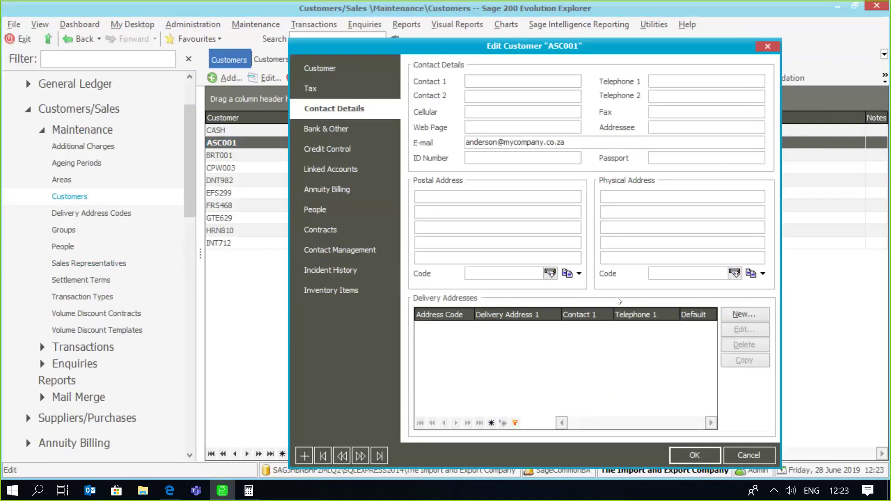
{"action": "left_click", "coordinate": [729, 315]}
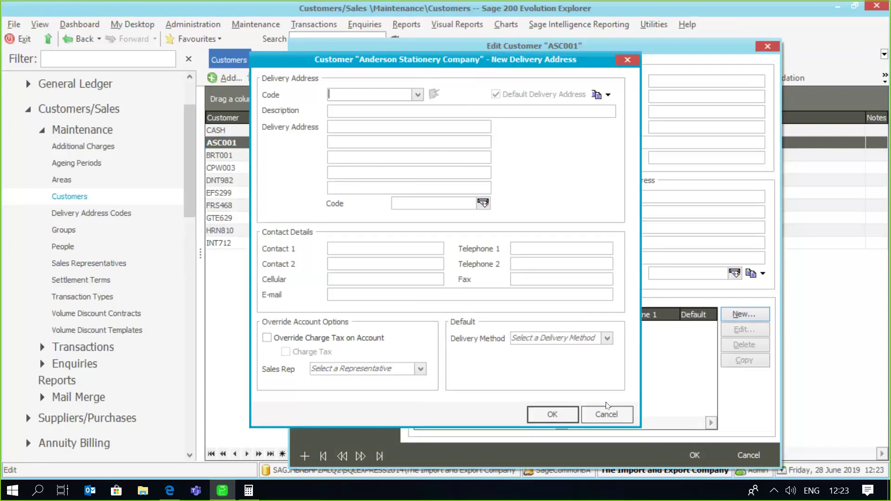
{"action": "left_click", "coordinate": [607, 413]}
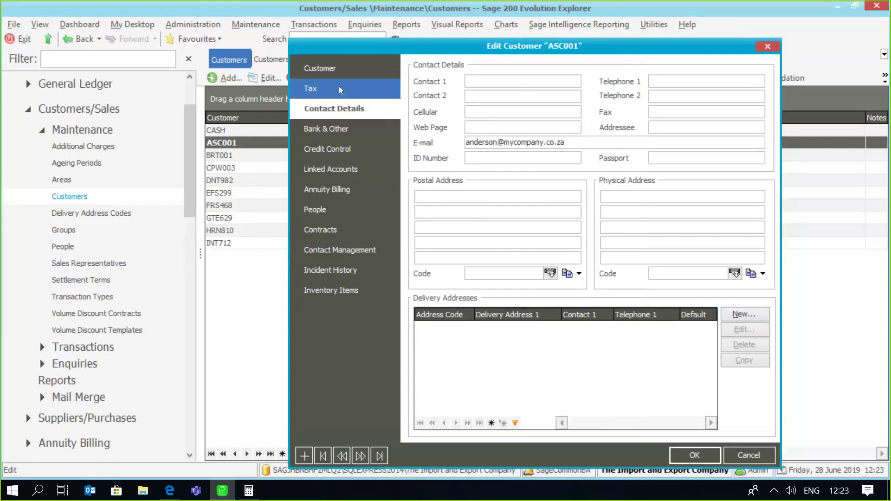
{"action": "left_click", "coordinate": [349, 72]}
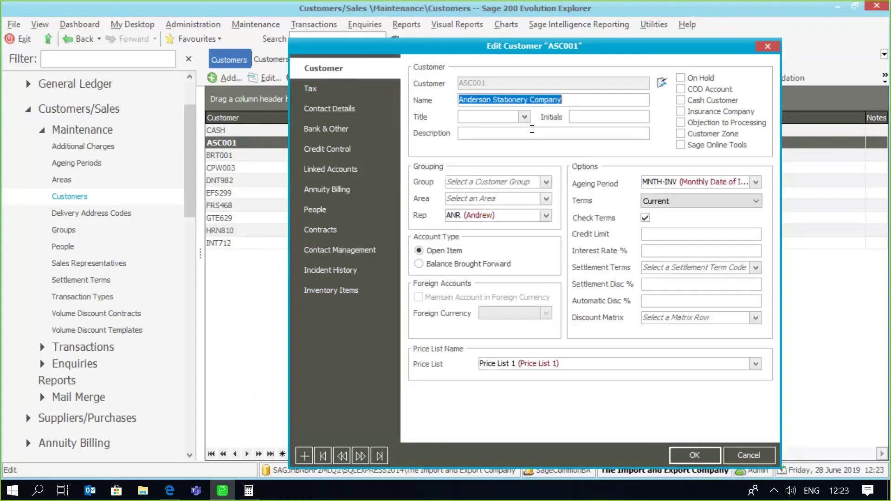
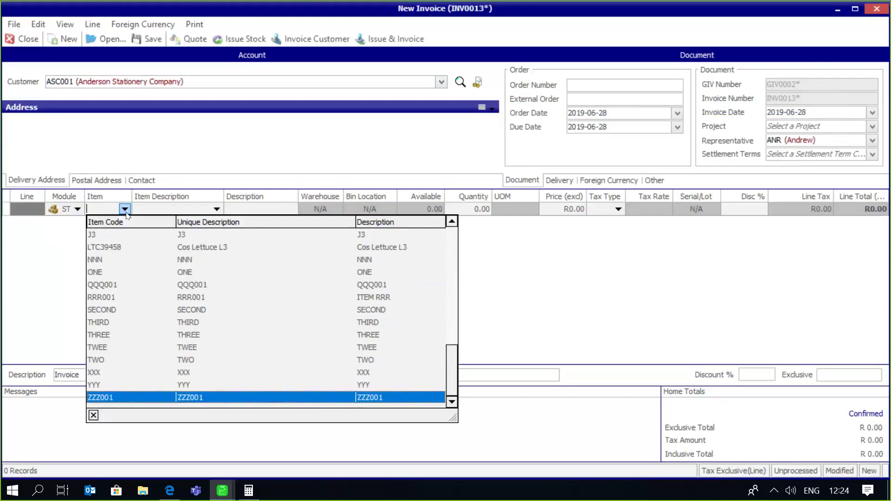
Choose item GRP2837 Green Pepper Layer for the first line of the Anderson Stationery Company invoice
{"action": "key", "text": "Up"}
{"action": "key", "text": "Up"}
{"action": "key", "text": "Up"}
{"action": "key", "text": "Up"}
{"action": "key", "text": "Up"}
{"action": "key", "text": "Up"}
{"action": "key", "text": "Up"}
{"action": "key", "text": "Up"}
{"action": "key", "text": "Up"}
{"action": "key", "text": "Up"}
{"action": "key", "text": "Up"}
{"action": "key", "text": "Up"}
{"action": "key", "text": "Up"}
{"action": "key", "text": "Up"}
{"action": "key", "text": "Up"}
{"action": "key", "text": "Up"}
{"action": "key", "text": "Up"}
{"action": "key", "text": "Up"}
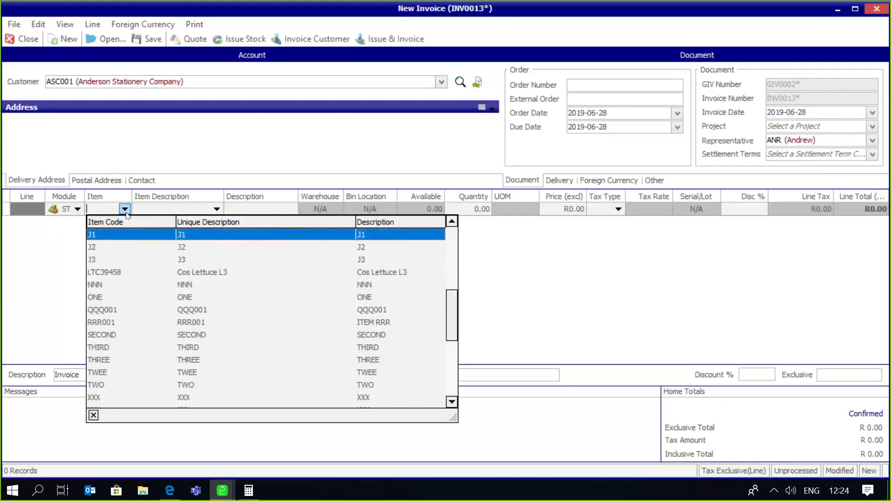
{"action": "key", "text": "Up"}
{"action": "key", "text": "Up"}
{"action": "key", "text": "Up"}
{"action": "key", "text": "Up"}
{"action": "key", "text": "Down"}
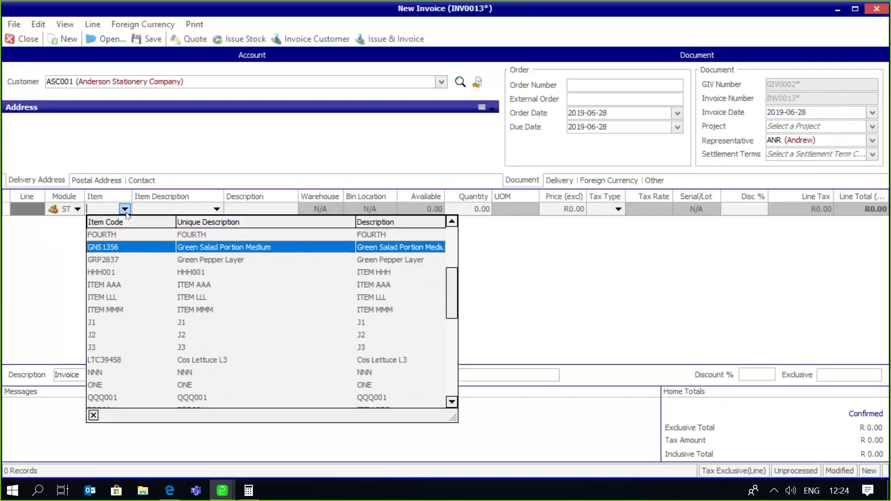
{"action": "key", "text": "Down"}
{"action": "key", "text": "Return"}
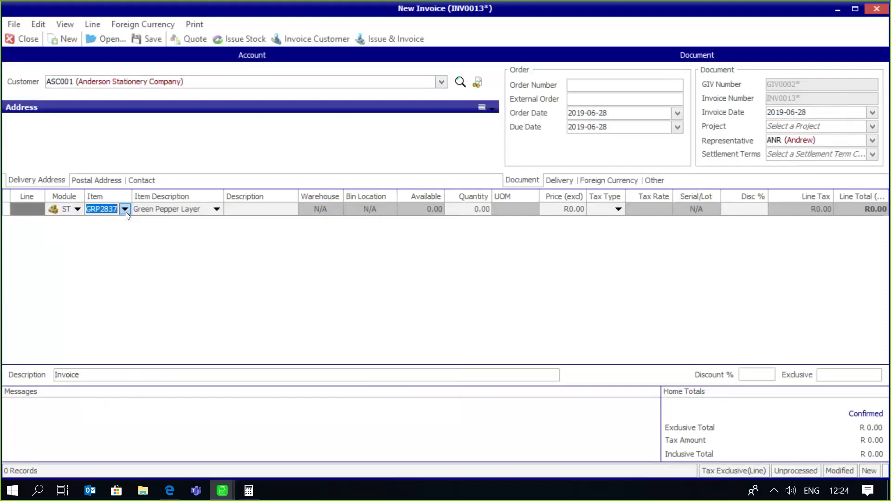
{"action": "key", "text": "Return"}
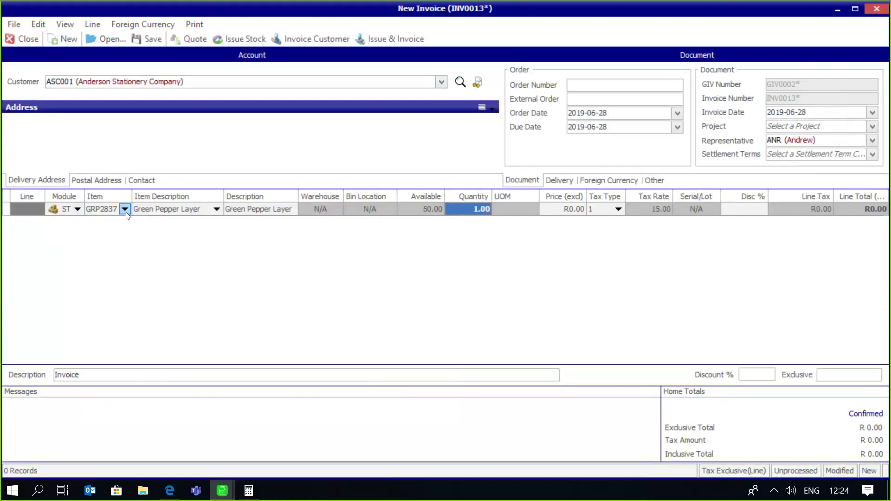
Enter a quantity of 1 and an exclusive price of 1899 for the Green Pepper Layer line and complete the line
{"action": "type", "text": "1"}
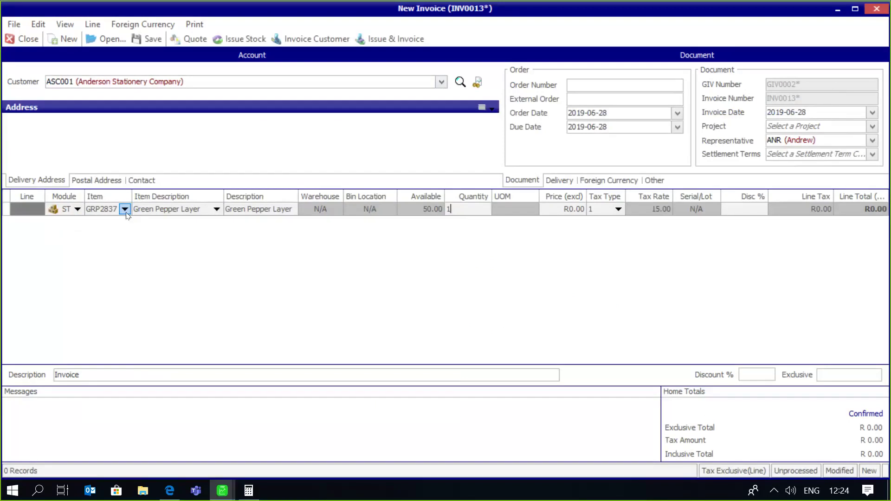
{"action": "key", "text": "Return"}
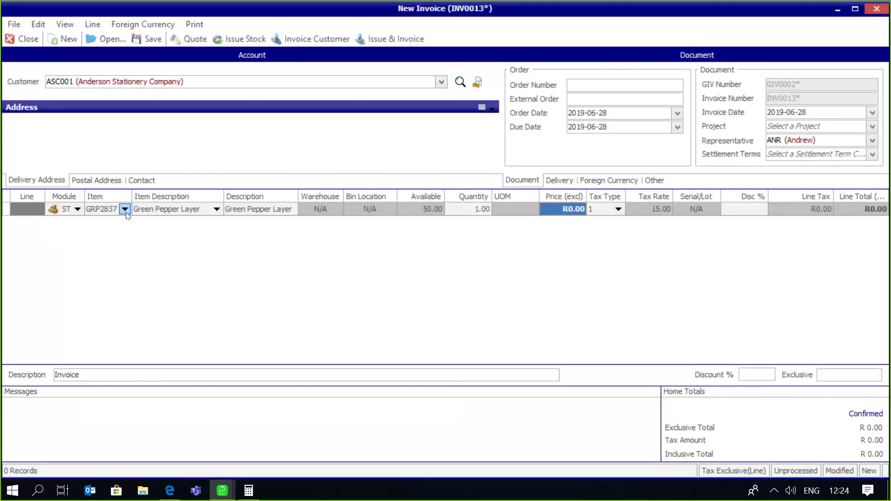
{"action": "type", "text": "1,"}
{"action": "type", "text": "899"}
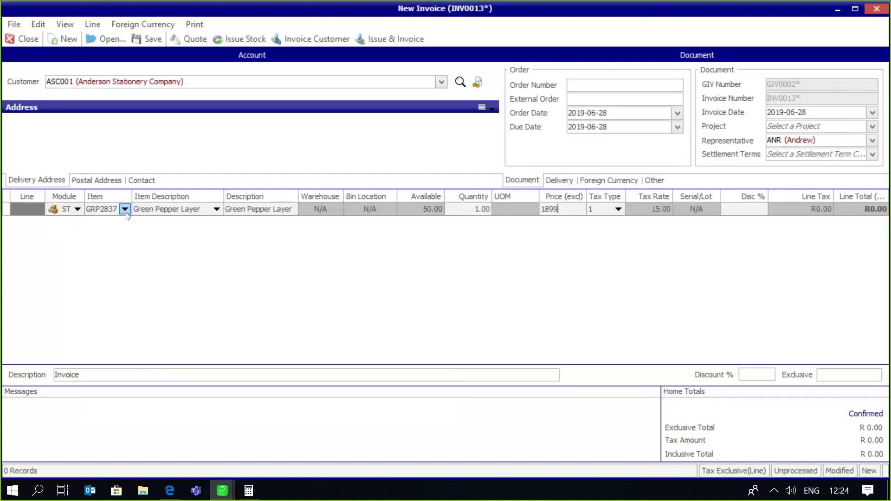
{"action": "key", "text": "Return"}
{"action": "key", "text": "Return"}
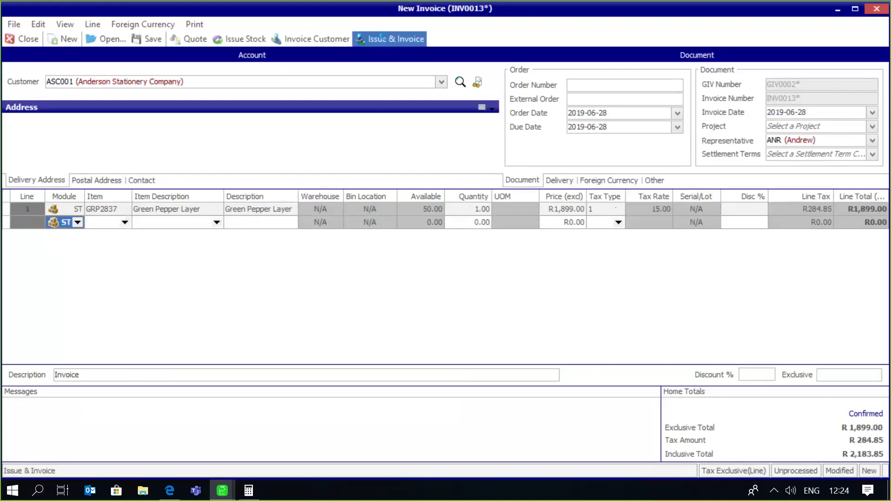
Issue and invoice the document, ignoring the over-terms warning and declining to print the invoice
{"action": "left_click", "coordinate": [379, 39]}
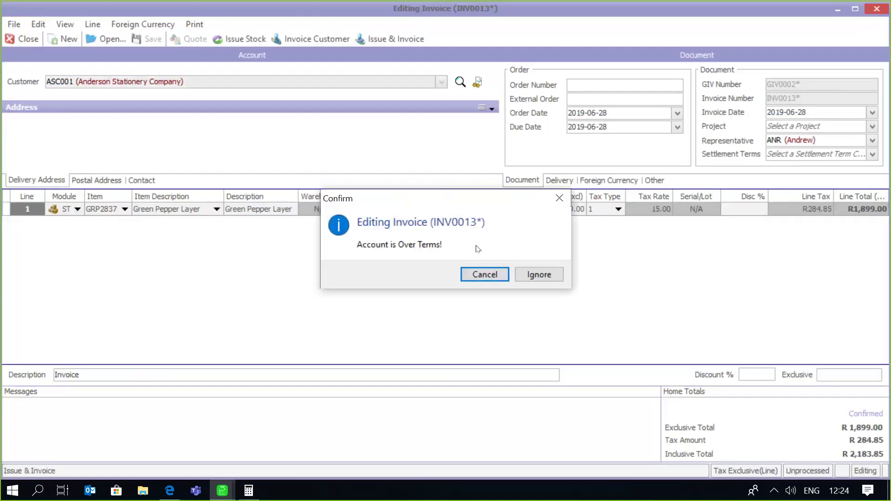
{"action": "left_click", "coordinate": [538, 274]}
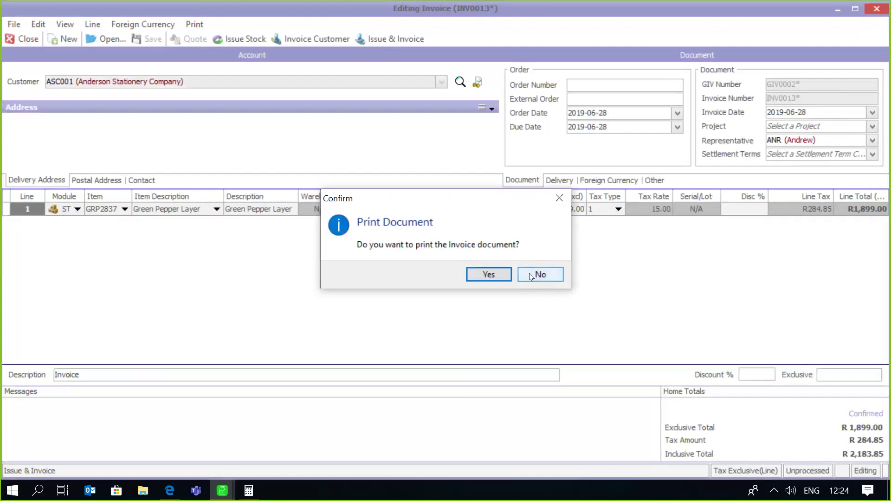
{"action": "left_click", "coordinate": [534, 274]}
Select Anderson Stationery Company as the next invoice's customer and choose item GRP2837 Green Pepper Layer for its first line
{"action": "left_click", "coordinate": [442, 83]}
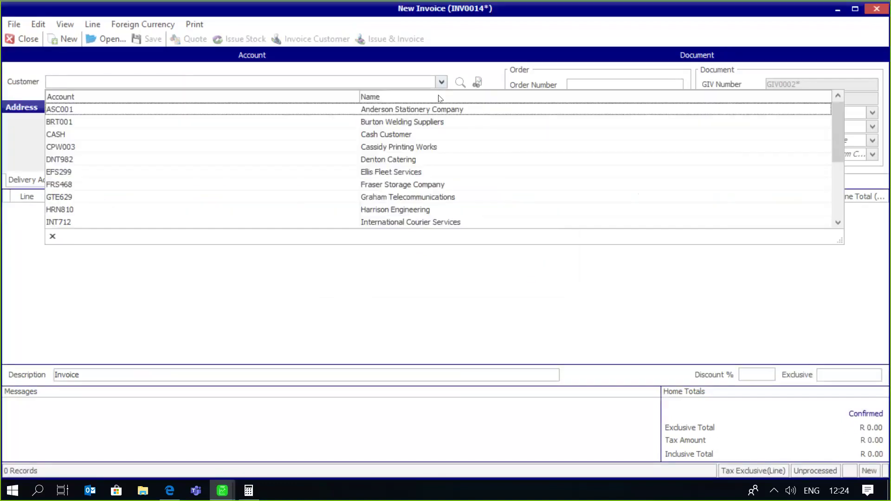
{"action": "left_click", "coordinate": [438, 114]}
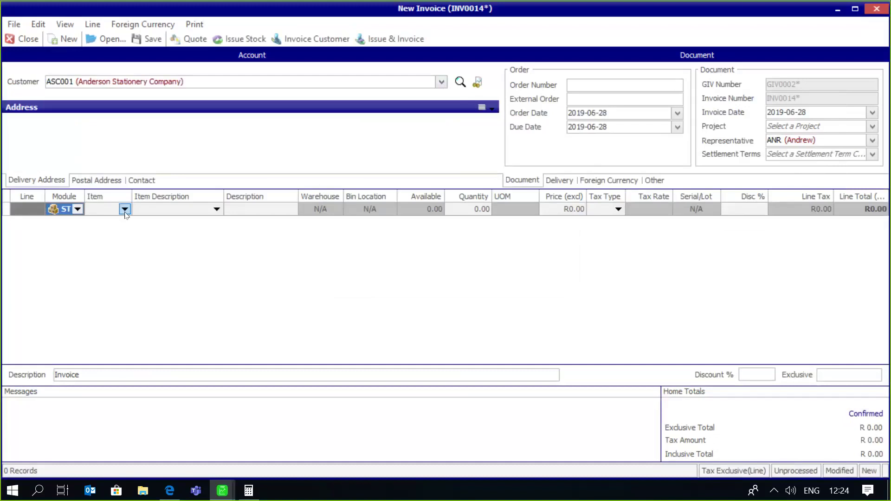
{"action": "left_click", "coordinate": [124, 209]}
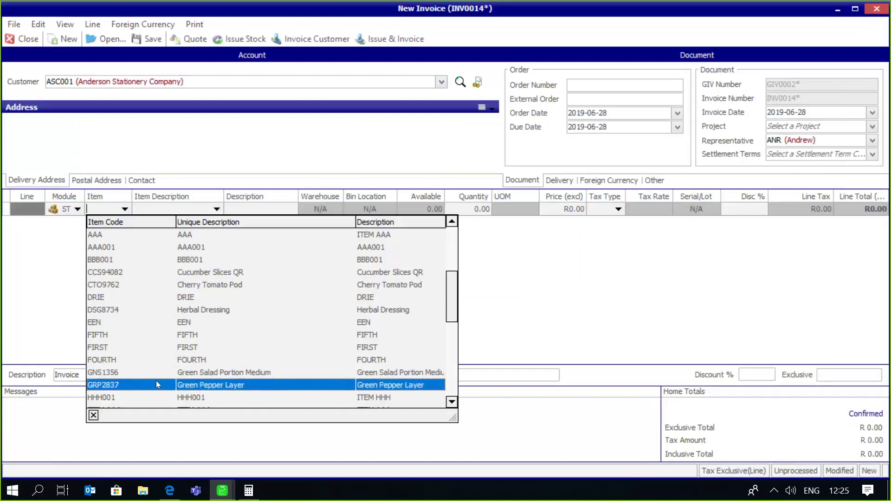
{"action": "left_click", "coordinate": [156, 382]}
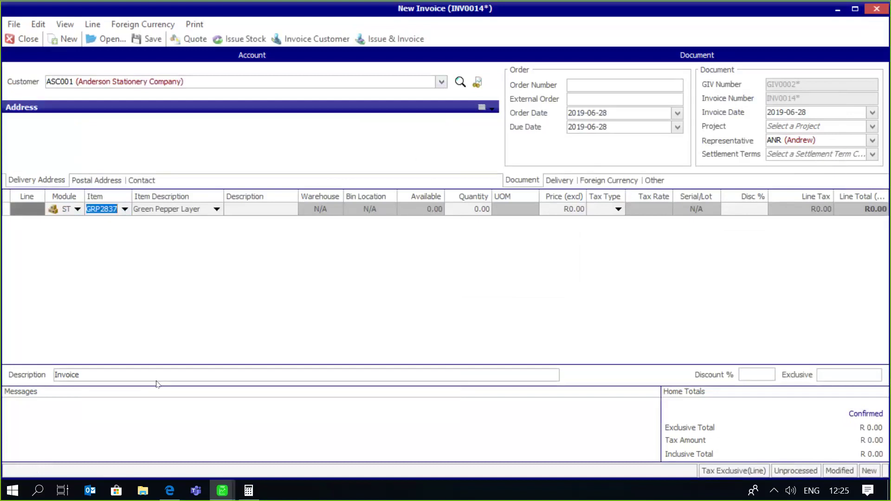
Complete the Green Pepper Layer line with a quantity of 1 and an exclusive price of 1899
{"action": "key", "text": "Tab"}
{"action": "key", "text": "Tab"}
{"action": "key", "text": "Tab"}
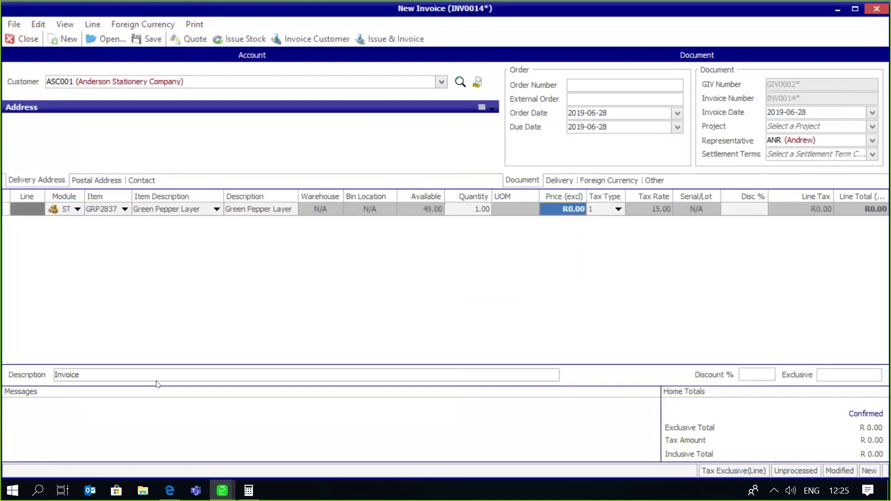
{"action": "type", "text": "1"}
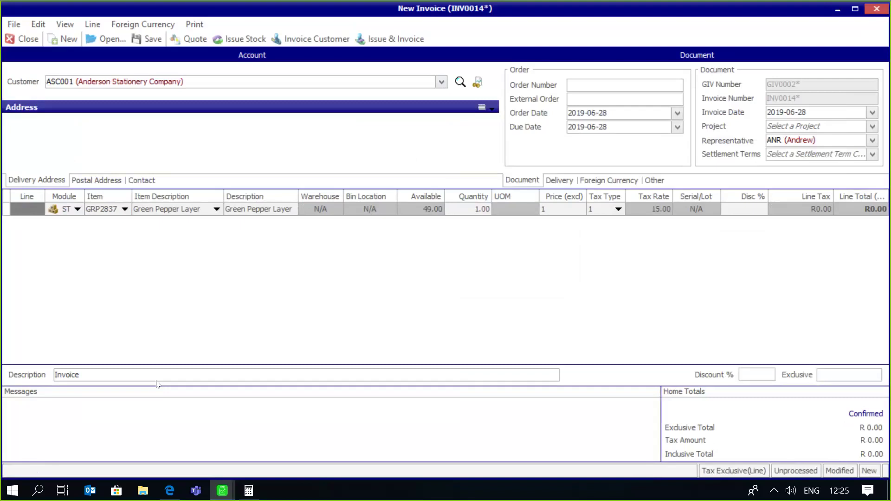
{"action": "type", "text": ",899"}
{"action": "key", "text": "Return"}
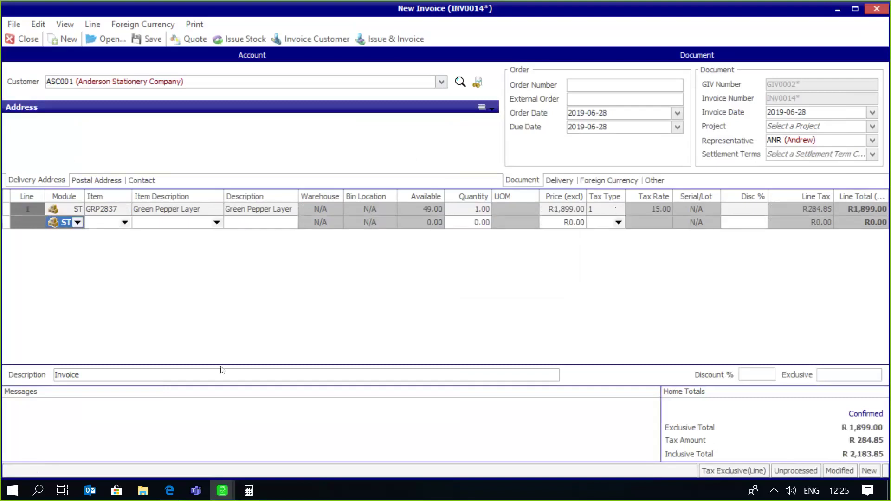
Check the invoice's representative, issue and invoice the document while ignoring the over-terms warning and declining to print, and leave invoicing
{"action": "left_click", "coordinate": [871, 140]}
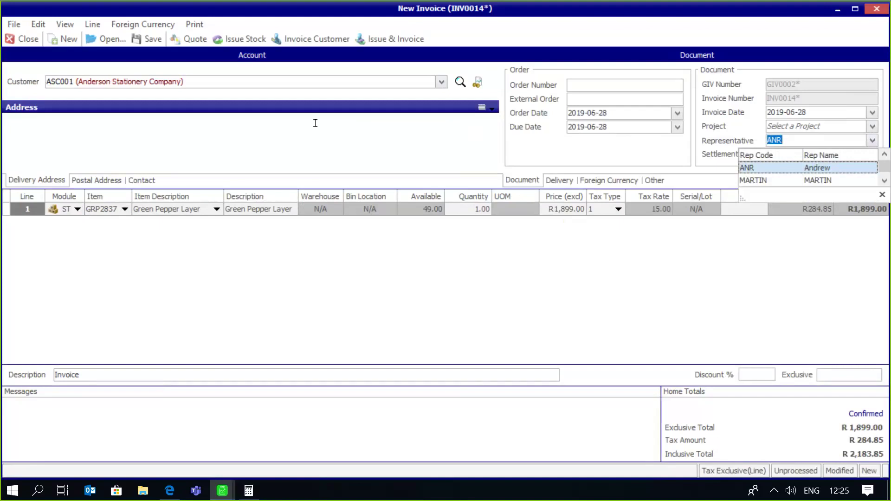
{"action": "left_click", "coordinate": [407, 41]}
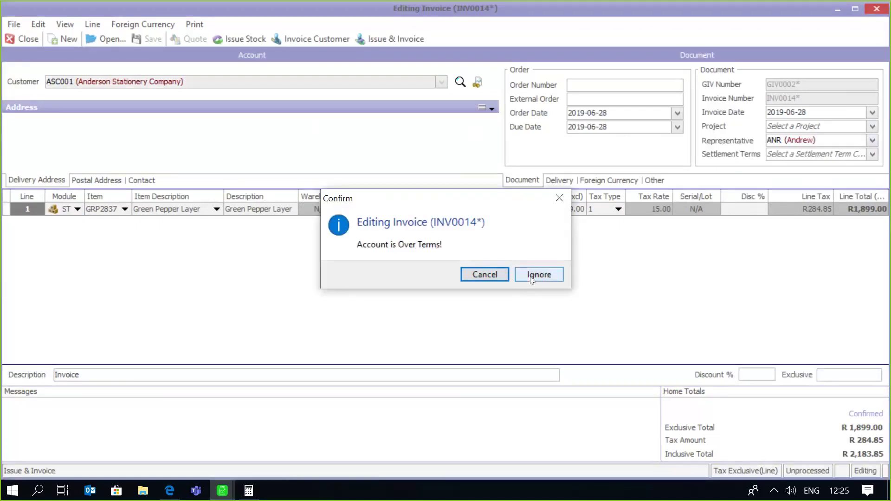
{"action": "left_click", "coordinate": [527, 273]}
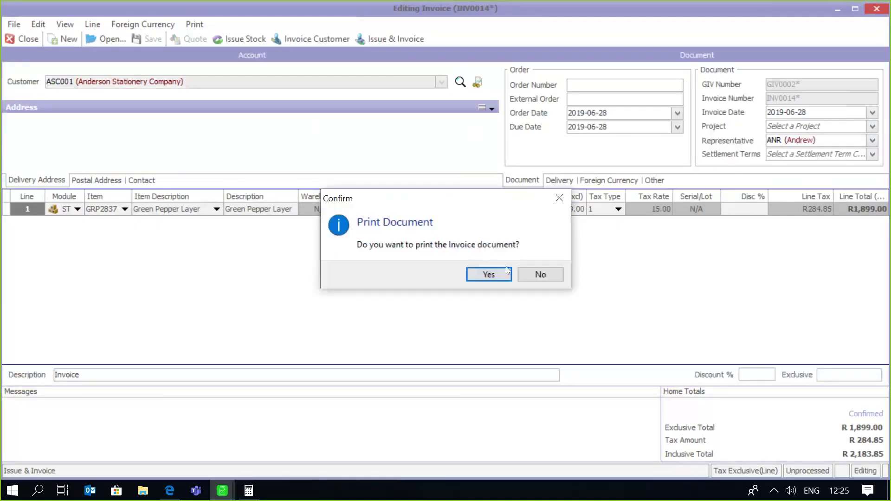
{"action": "left_click", "coordinate": [532, 275]}
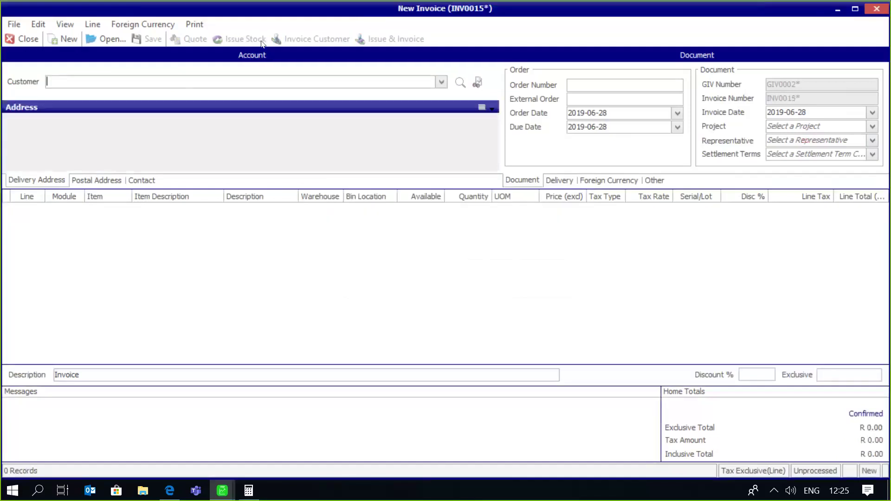
{"action": "left_click", "coordinate": [28, 39]}
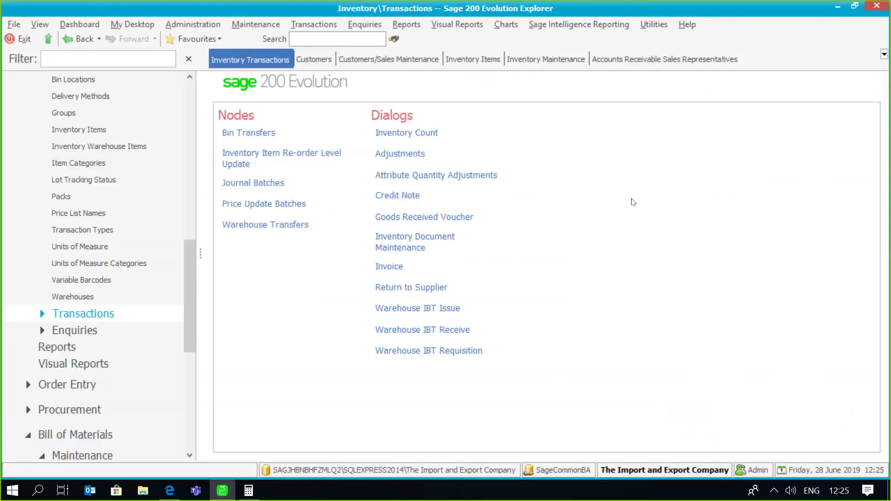
Open the Rep Commissions report from the Customers/Sales reports
{"action": "left_click_drag", "start_coordinate": [185, 257], "coordinate": [188, 185]}
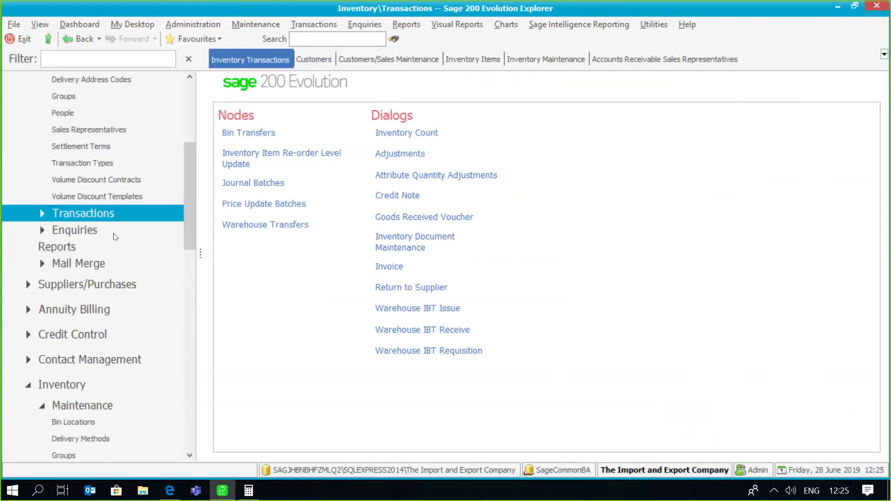
{"action": "left_click", "coordinate": [90, 247]}
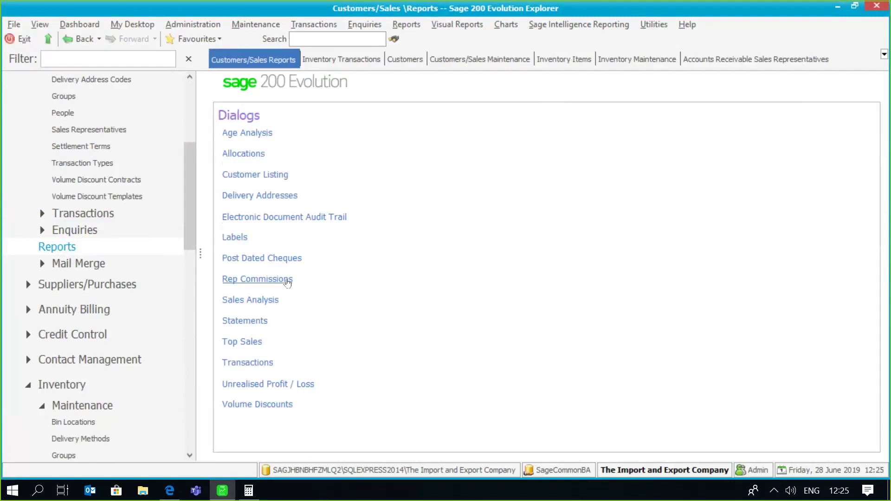
{"action": "left_click", "coordinate": [288, 281]}
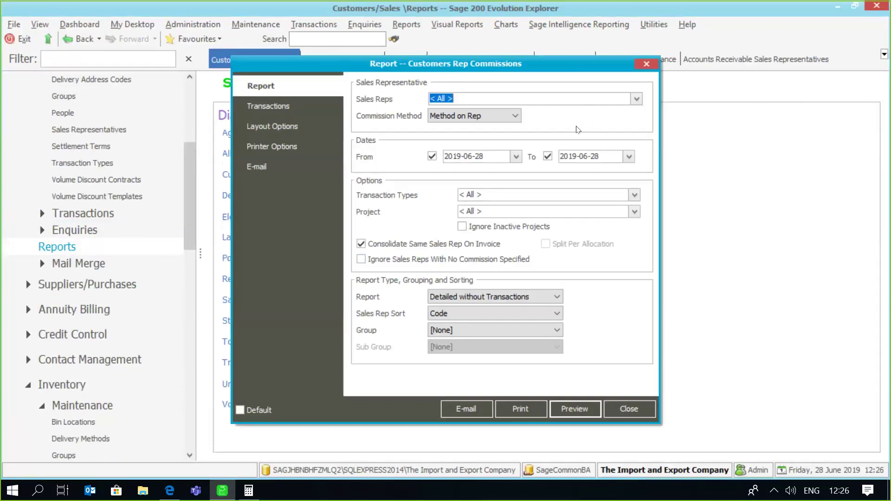
Examine the report's commission methods, report types and transaction filter options
{"action": "left_click", "coordinate": [516, 115]}
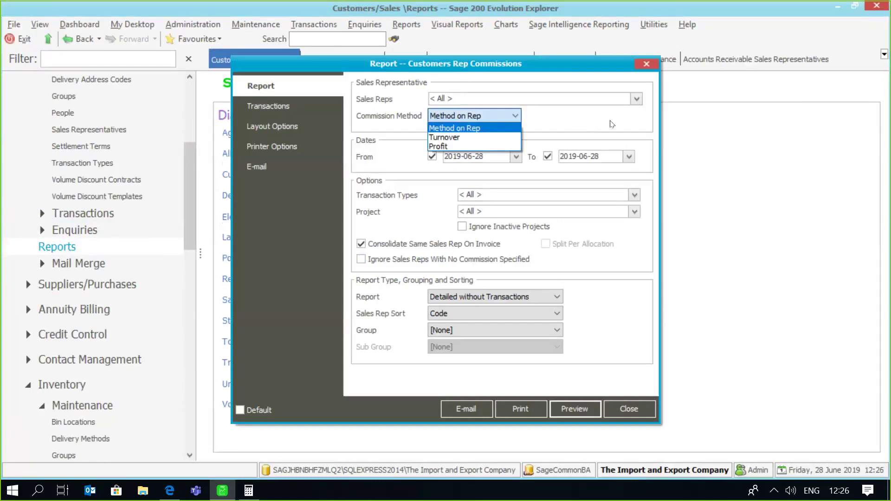
{"action": "left_click", "coordinate": [533, 153]}
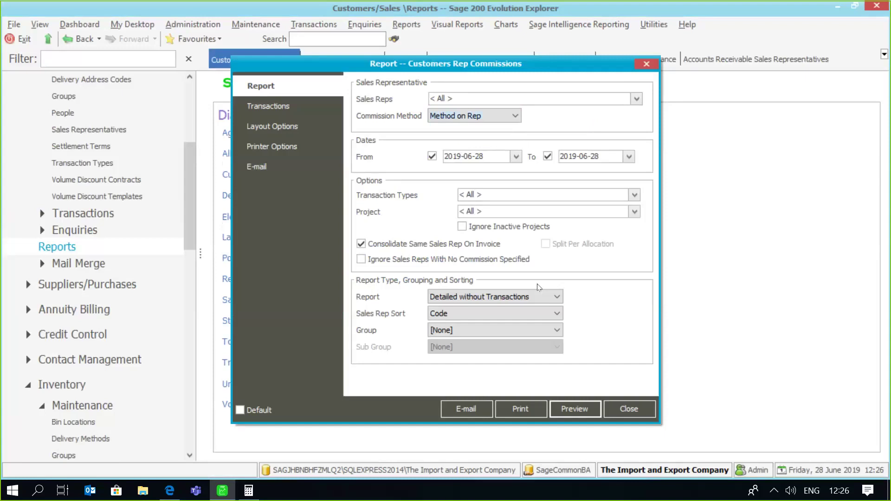
{"action": "left_click", "coordinate": [557, 297]}
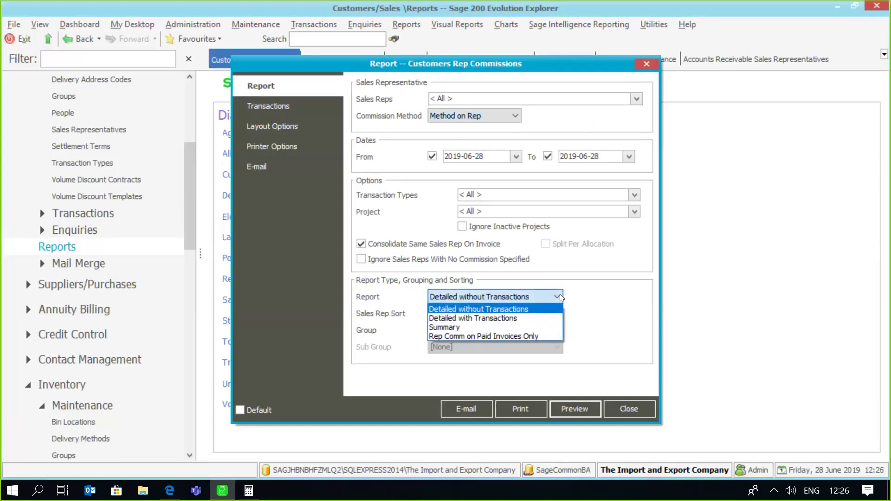
{"action": "left_click", "coordinate": [596, 311]}
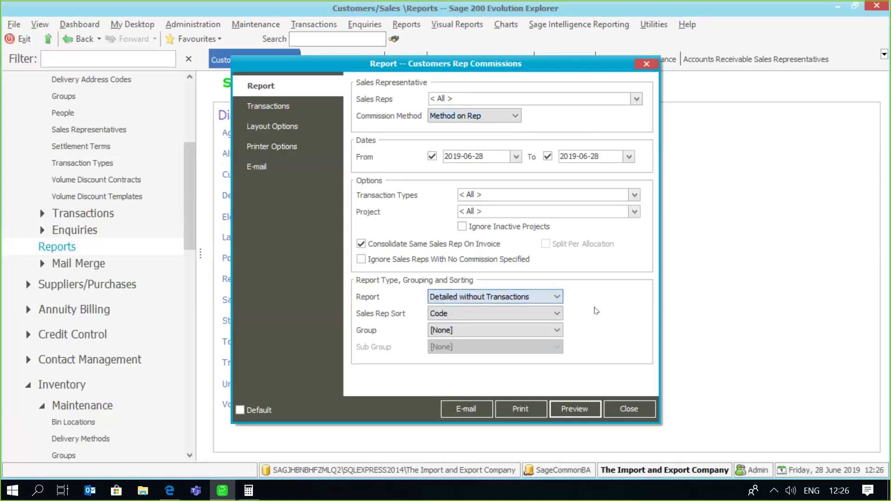
{"action": "left_click", "coordinate": [300, 106]}
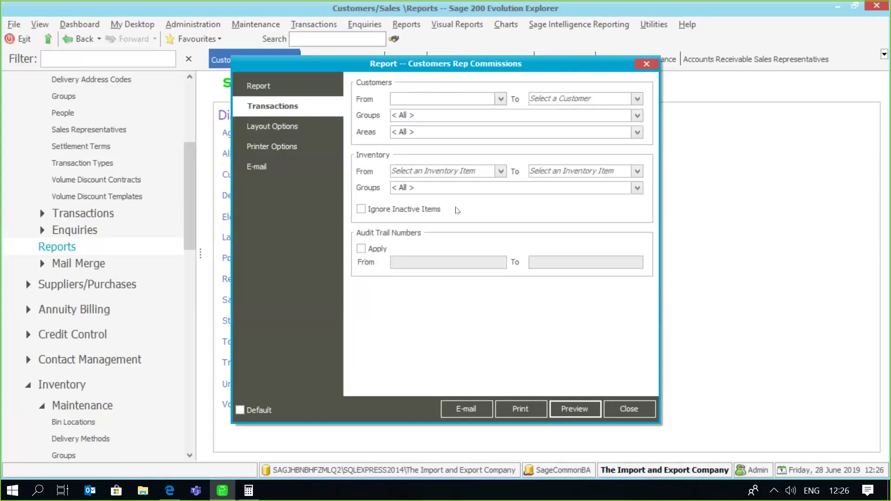
{"action": "left_click", "coordinate": [292, 92]}
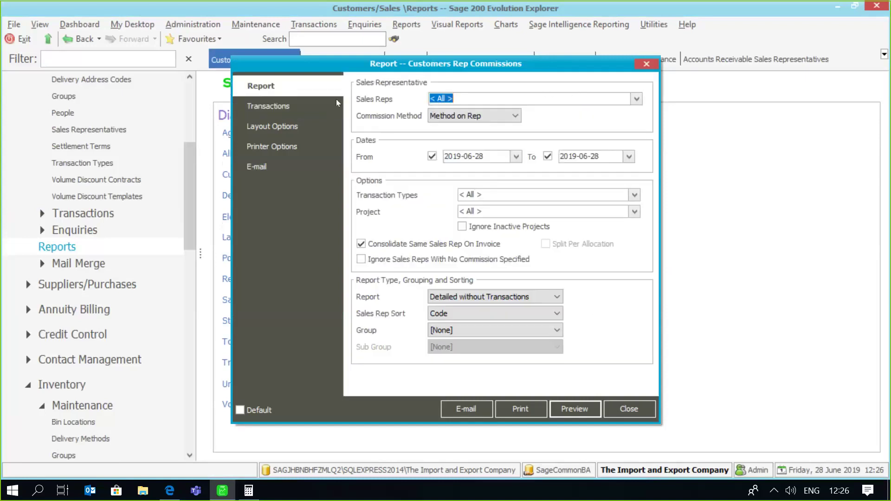
Limit the Rep Commissions report to sales rep ANR by excluding the other representative, and preview it
{"action": "left_click", "coordinate": [637, 100]}
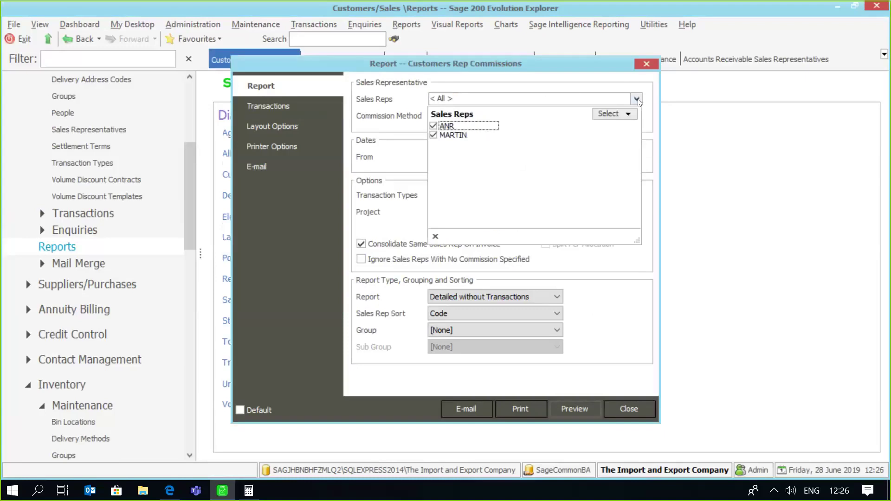
{"action": "left_click", "coordinate": [434, 135]}
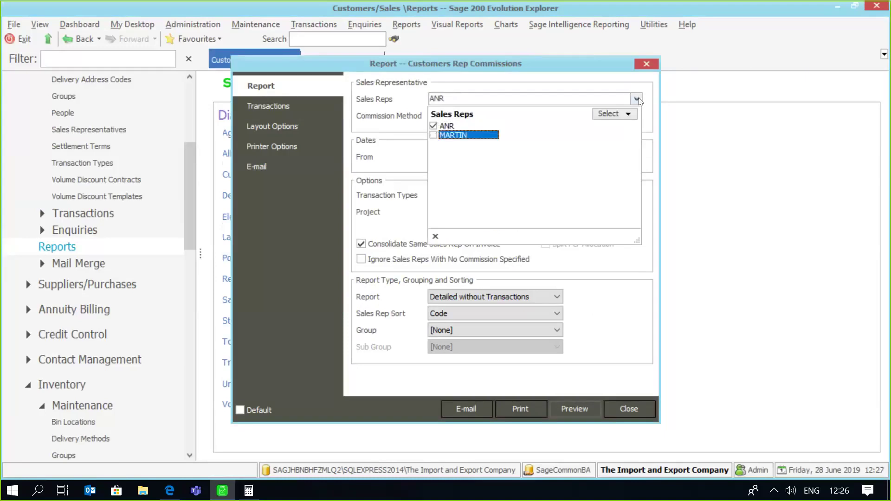
{"action": "left_click", "coordinate": [435, 237]}
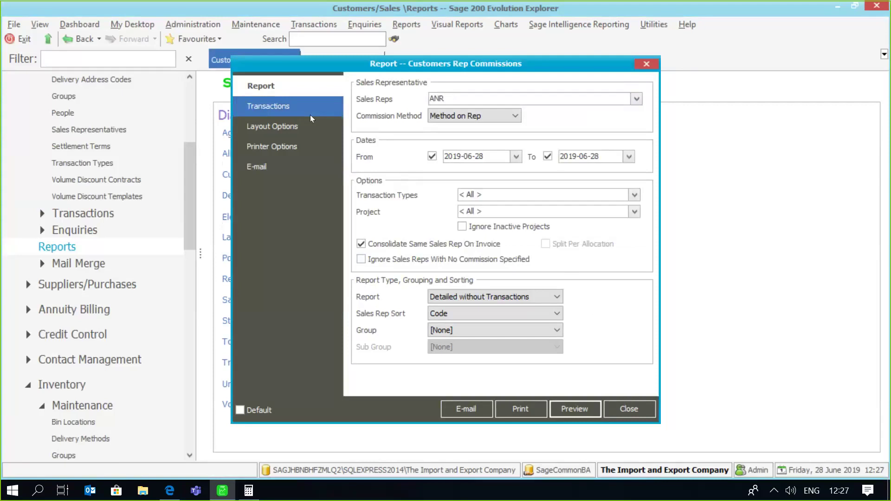
{"action": "left_click", "coordinate": [564, 408]}
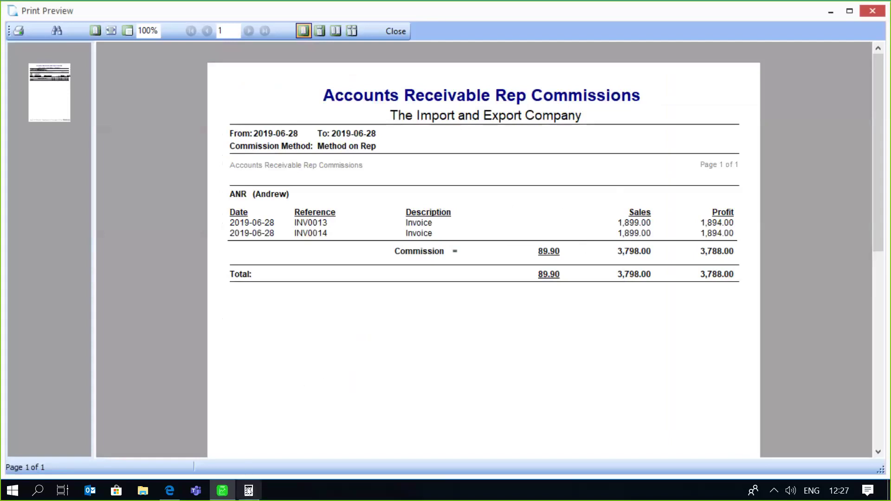
{"action": "mouse_move", "coordinate": [249, 490]}
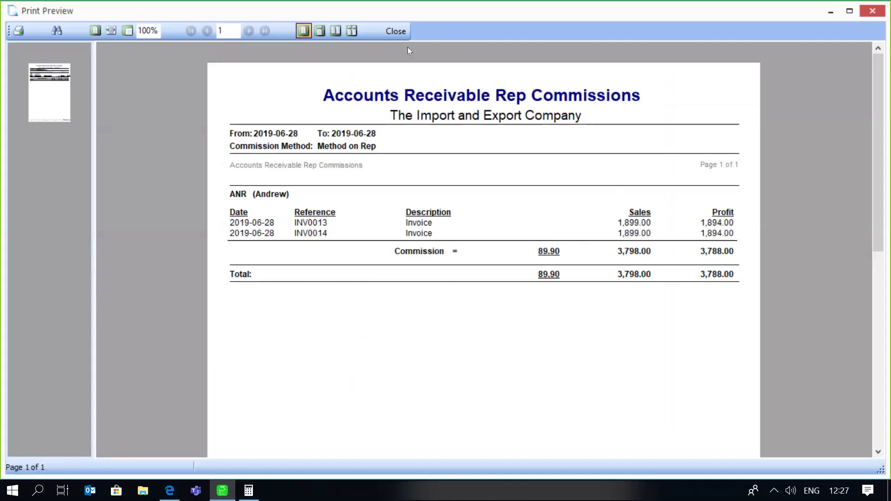
Close the commission report and open the ANR sales representative record to view its commission tiers
{"action": "left_click", "coordinate": [402, 33]}
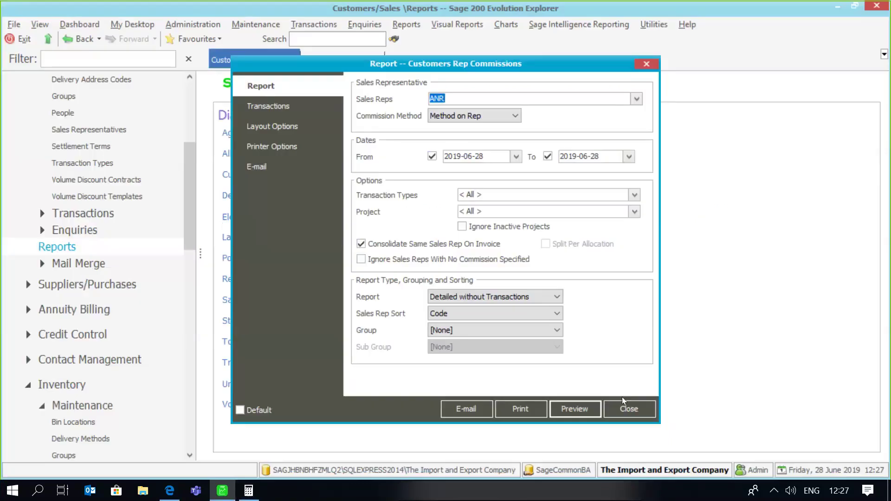
{"action": "left_click", "coordinate": [628, 408]}
{"action": "left_click", "coordinate": [156, 195]}
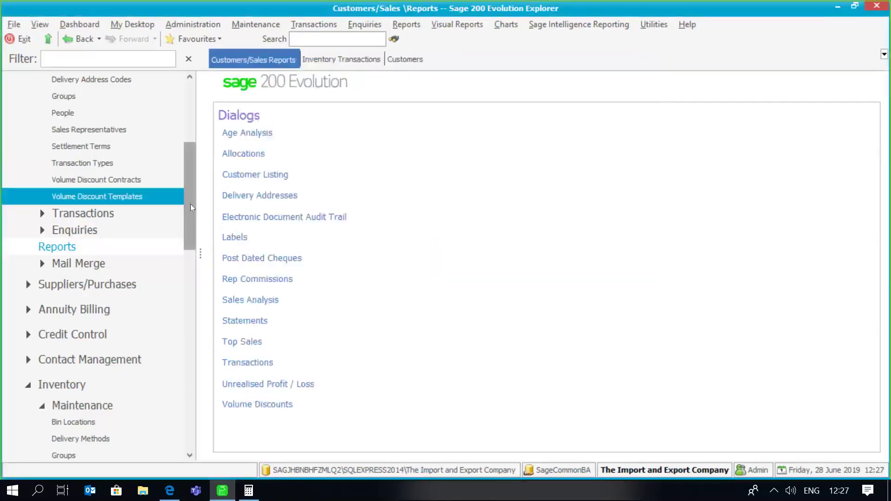
{"action": "left_click_drag", "start_coordinate": [191, 204], "coordinate": [186, 166]}
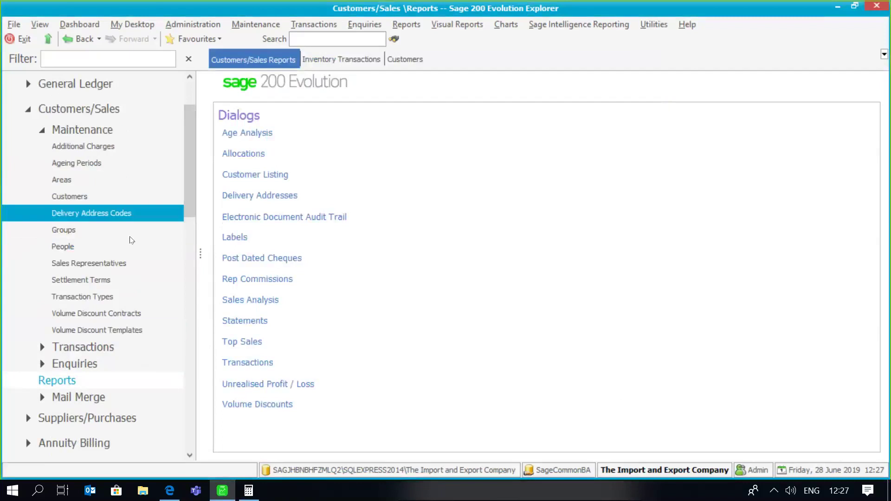
{"action": "left_click", "coordinate": [122, 262]}
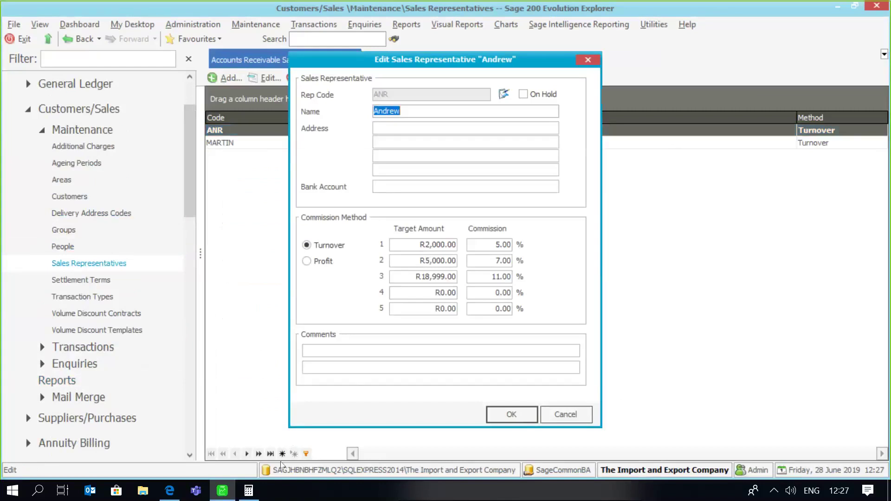
Switch to Calculator and add the two invoice amounts, 1899 + 1899
{"action": "left_click", "coordinate": [249, 496]}
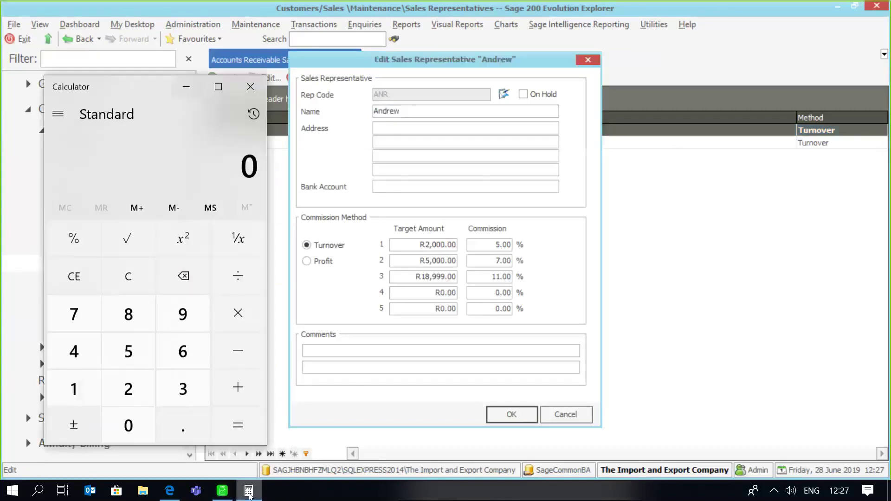
{"action": "left_click", "coordinate": [90, 389]}
{"action": "left_click", "coordinate": [130, 313]}
{"action": "left_click", "coordinate": [183, 313]}
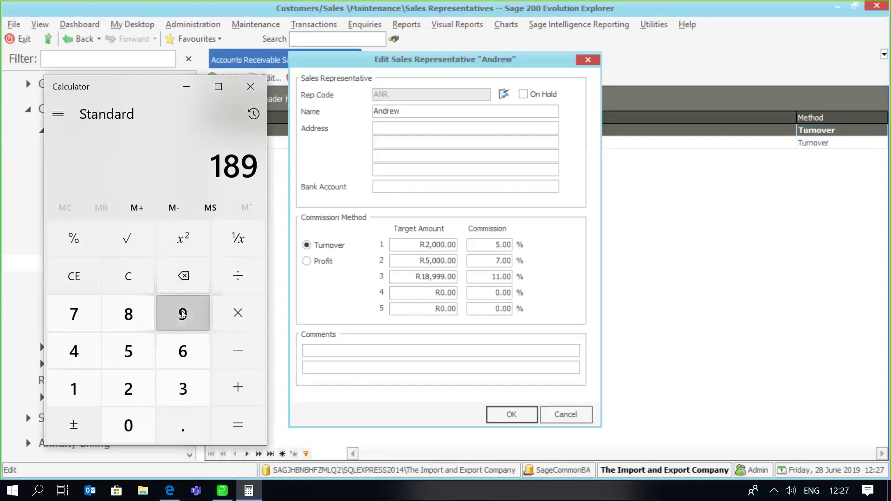
{"action": "left_click", "coordinate": [183, 313]}
{"action": "left_click", "coordinate": [242, 397]}
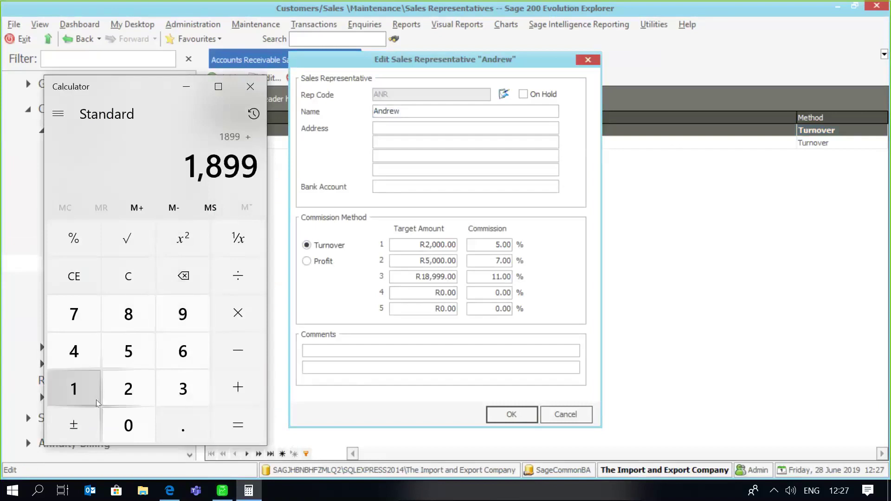
{"action": "key", "text": "1"}
{"action": "left_click", "coordinate": [128, 315]}
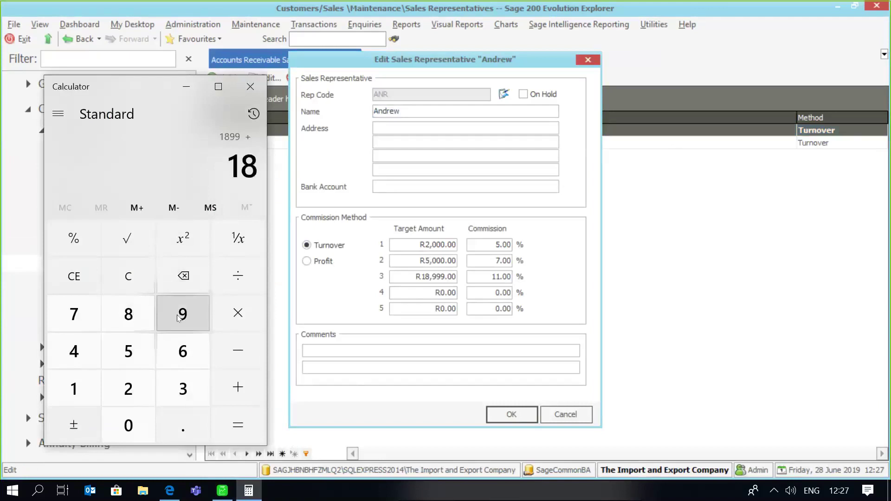
{"action": "left_click", "coordinate": [183, 314]}
{"action": "left_click", "coordinate": [182, 314]}
{"action": "left_click", "coordinate": [236, 426]}
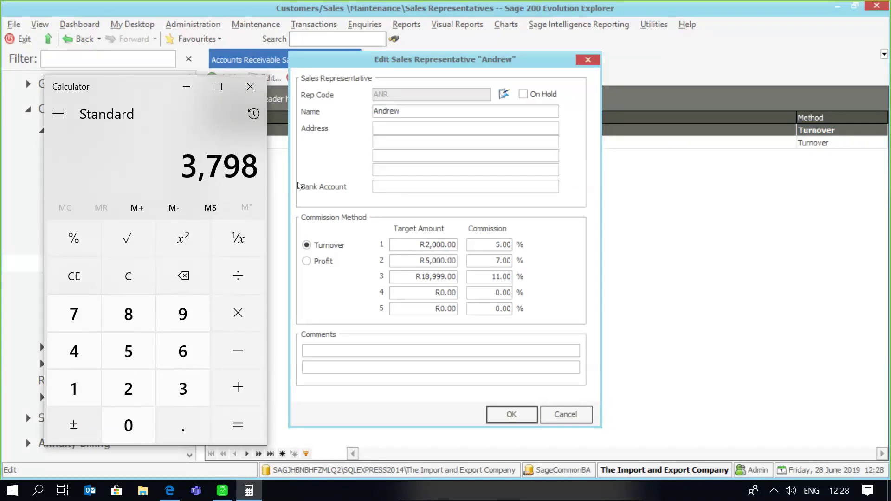
Subtract the first-tier target amount of 2000 from the invoice sum
{"action": "left_click", "coordinate": [253, 359]}
{"action": "left_click", "coordinate": [126, 390]}
{"action": "left_click", "coordinate": [129, 424]}
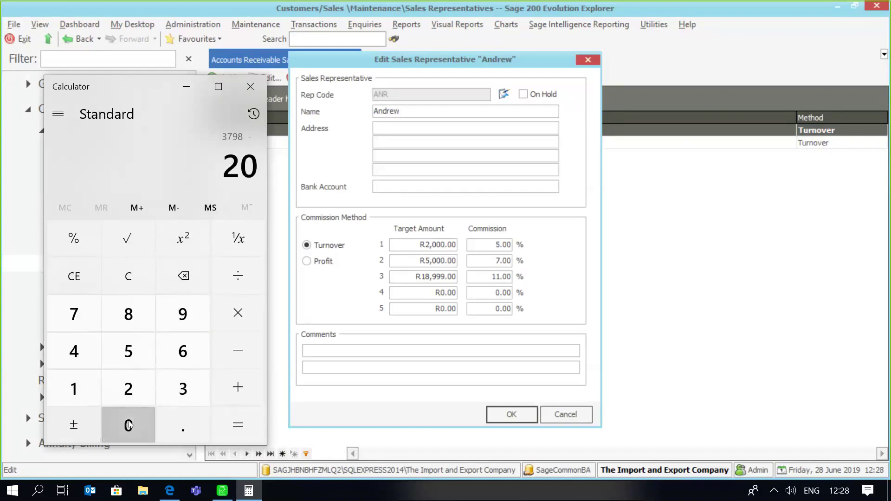
{"action": "left_click", "coordinate": [129, 424]}
{"action": "left_click", "coordinate": [129, 425]}
{"action": "left_click", "coordinate": [234, 418]}
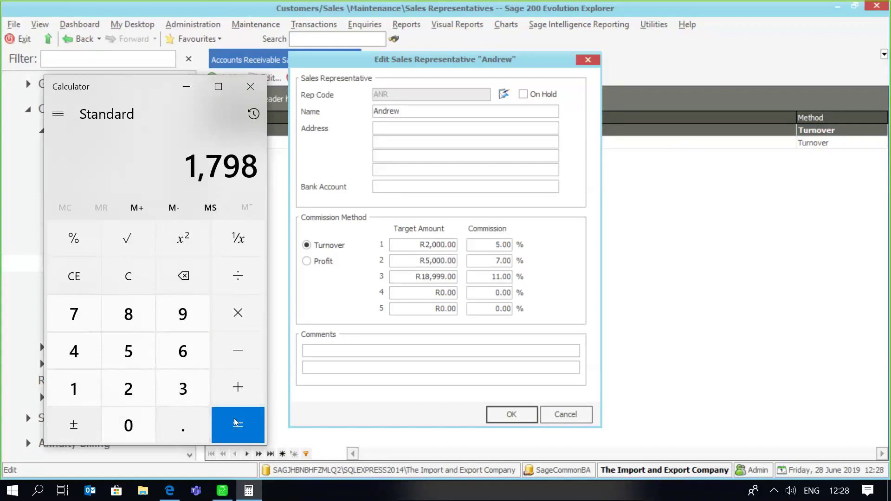
Calculate 5% commission on the 1798 that exceeds the first-tier target
{"action": "left_click", "coordinate": [128, 276]}
{"action": "left_click", "coordinate": [72, 377]}
{"action": "left_click", "coordinate": [83, 319]}
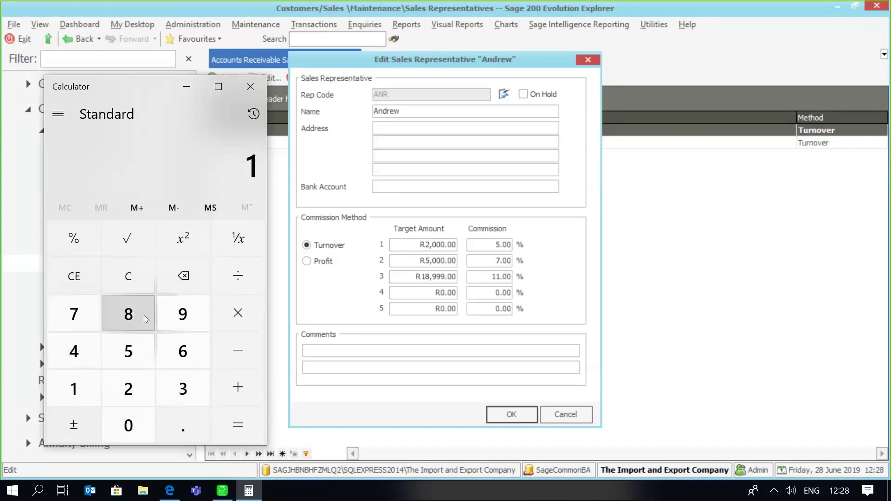
{"action": "left_click", "coordinate": [175, 316]}
{"action": "left_click", "coordinate": [144, 310]}
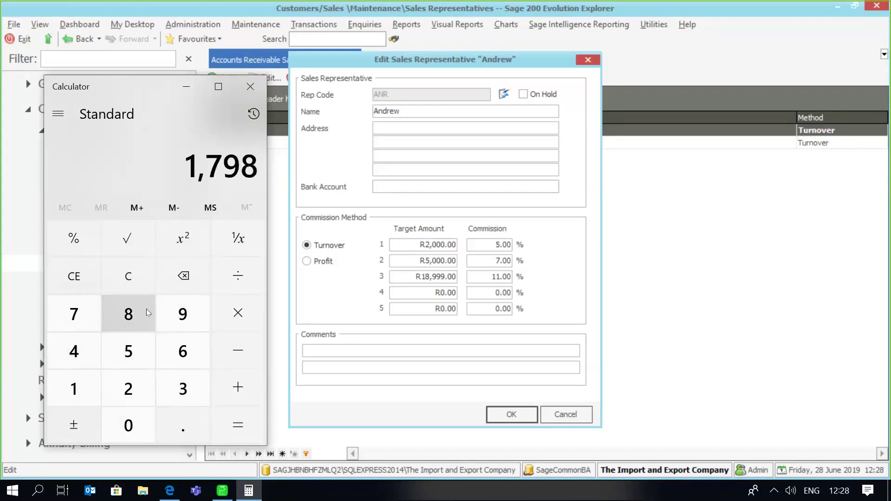
{"action": "left_click", "coordinate": [240, 310]}
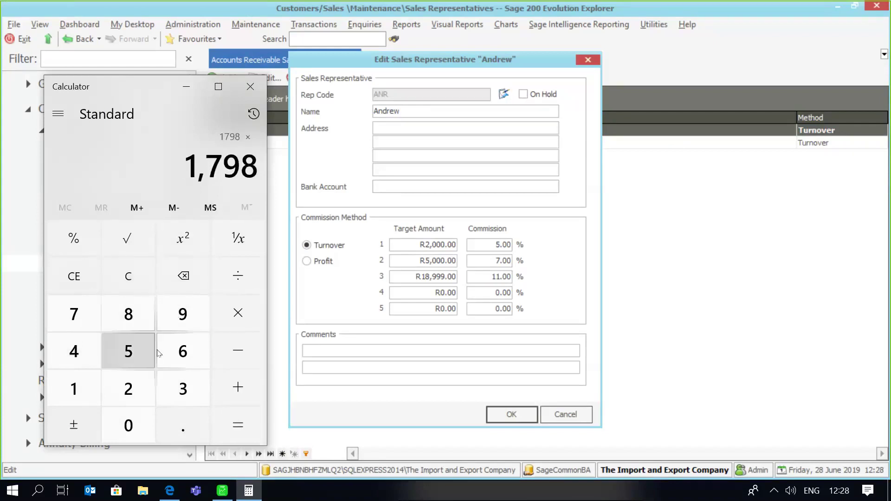
{"action": "left_click", "coordinate": [141, 352]}
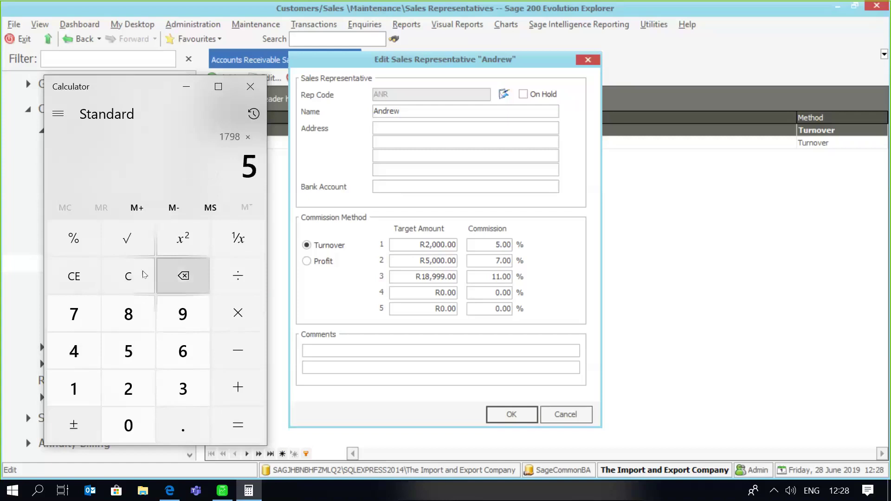
{"action": "left_click", "coordinate": [85, 244]}
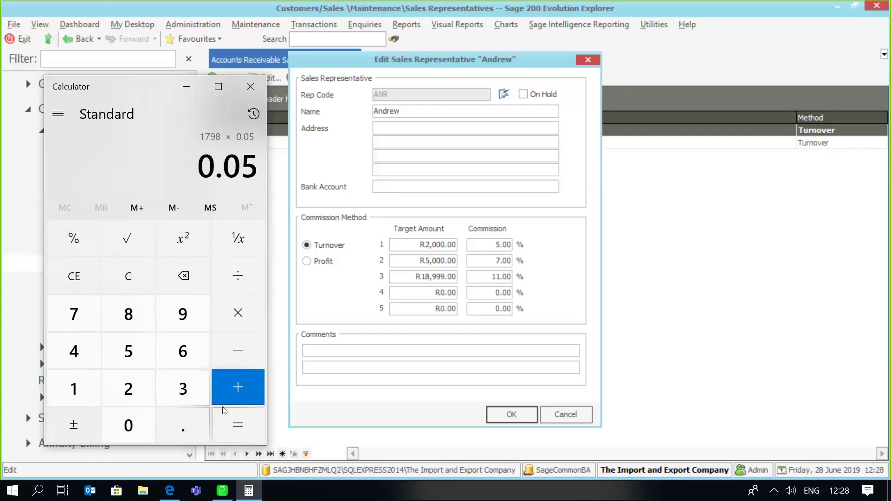
{"action": "left_click", "coordinate": [229, 422]}
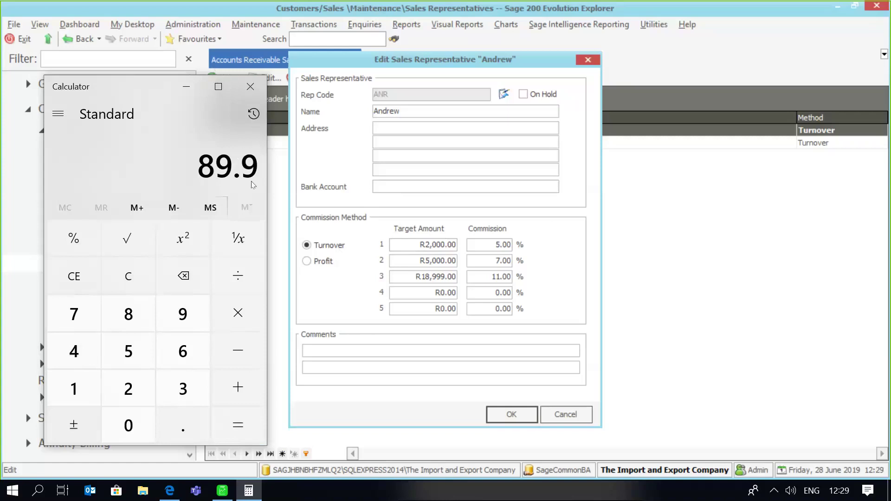
Close the ANR representative record without changes and open the customer Rep Commissions report
{"action": "left_click", "coordinate": [186, 86]}
{"action": "left_click", "coordinate": [560, 411]}
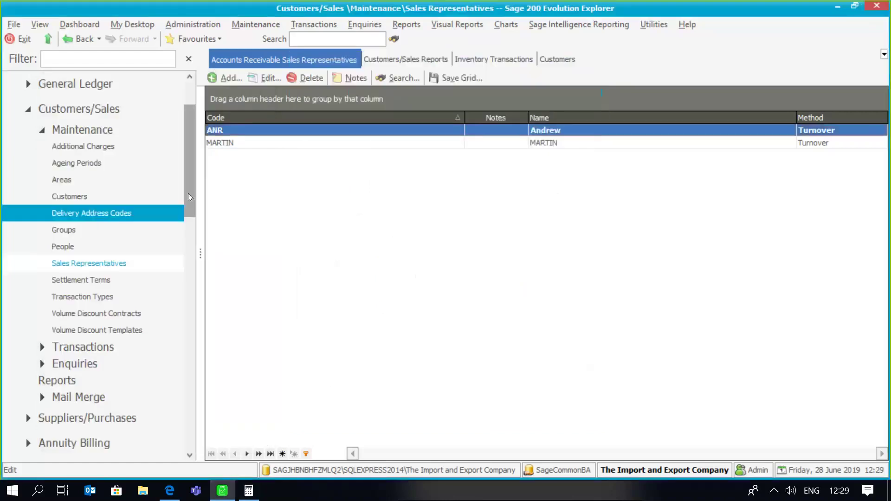
{"action": "left_click_drag", "start_coordinate": [188, 193], "coordinate": [191, 217]}
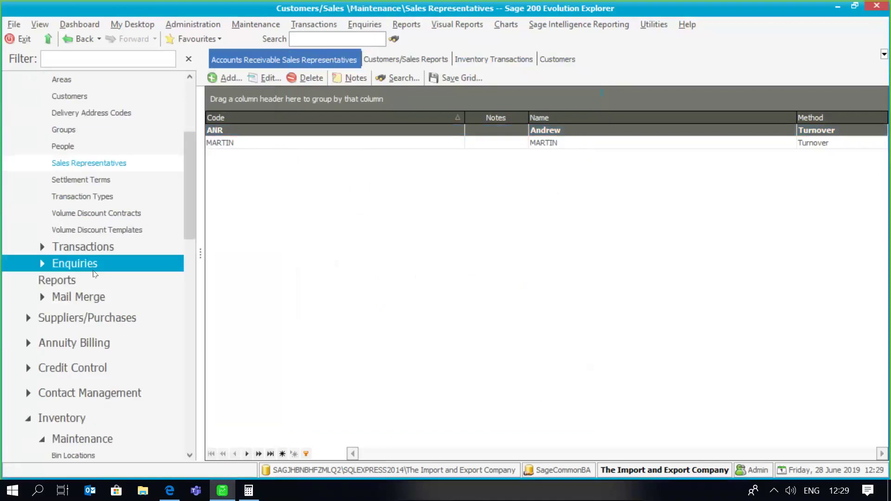
{"action": "left_click", "coordinate": [76, 279]}
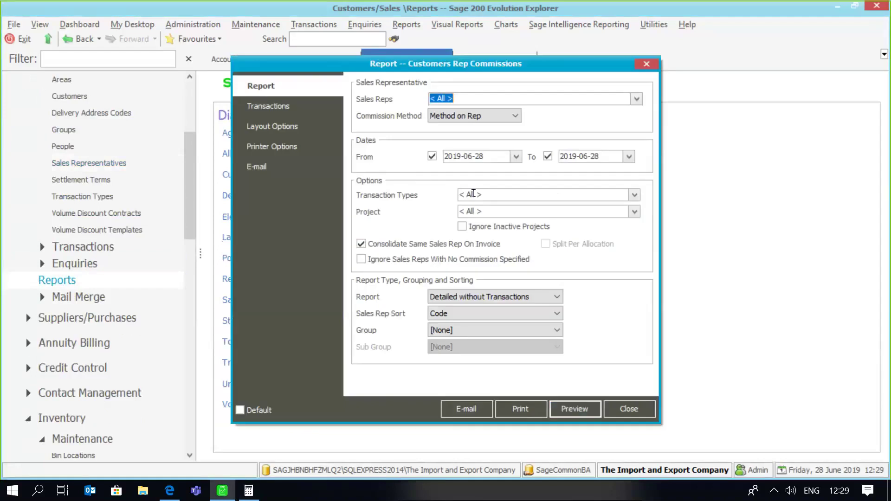
Restrict the Rep Commissions report to representative ANR for 2019-06-28 and preview it
{"action": "left_click", "coordinate": [636, 99]}
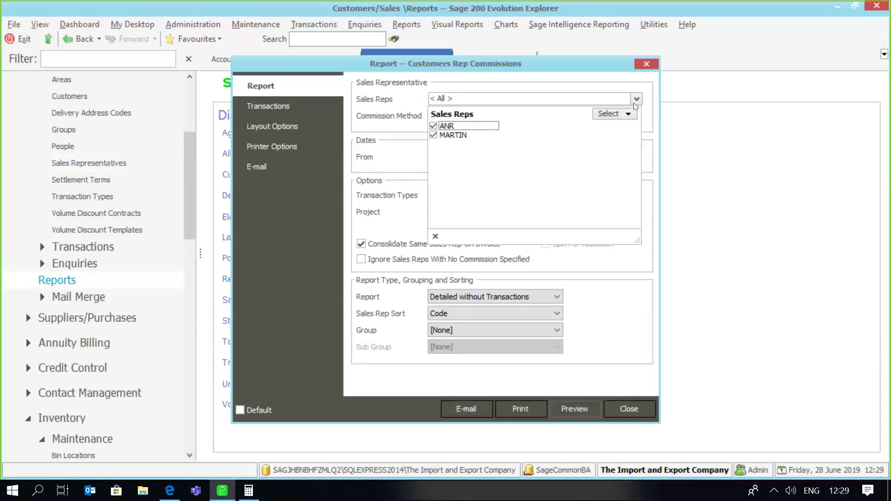
{"action": "left_click", "coordinate": [435, 135]}
{"action": "left_click", "coordinate": [435, 236]}
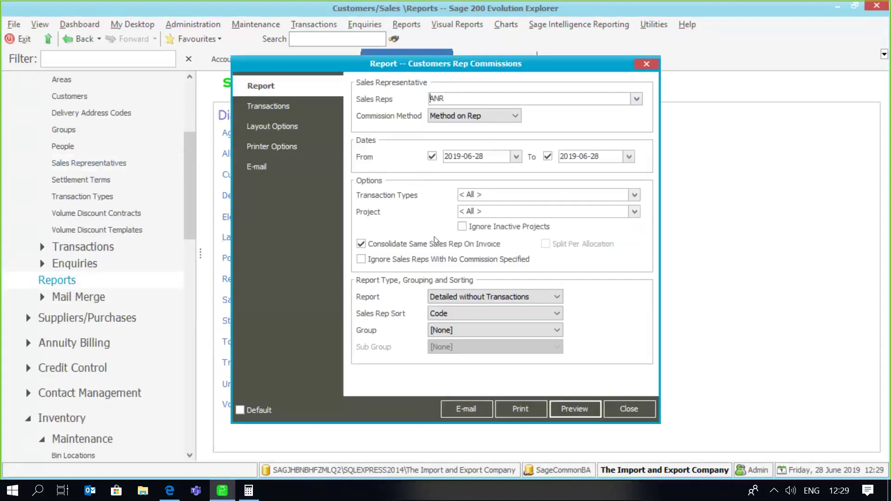
{"action": "left_click", "coordinate": [563, 412]}
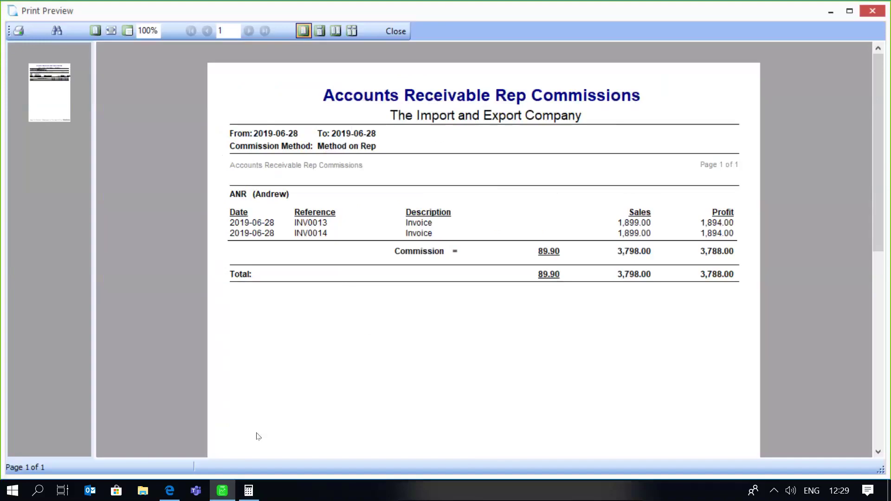
Compare the calculated commission with the report's commission figure, then close the preview and the report dialog
{"action": "left_click", "coordinate": [247, 493]}
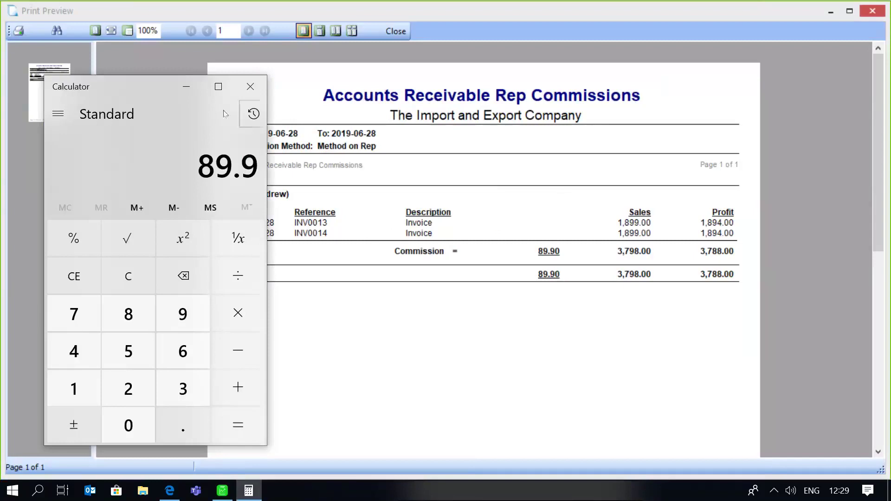
{"action": "left_click", "coordinate": [190, 94]}
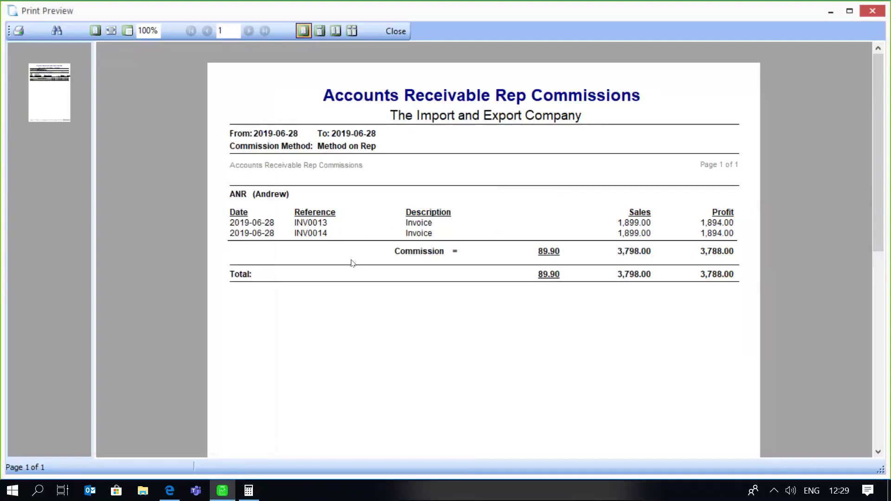
{"action": "left_click", "coordinate": [403, 31]}
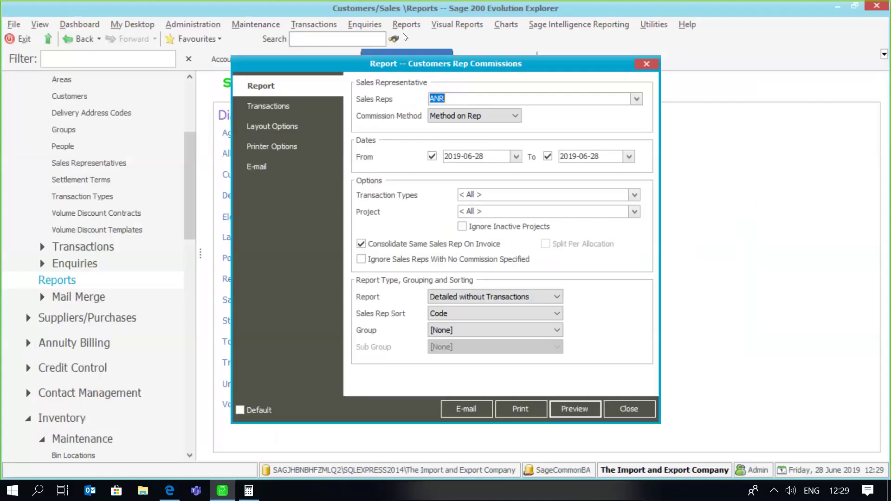
{"action": "left_click", "coordinate": [644, 414]}
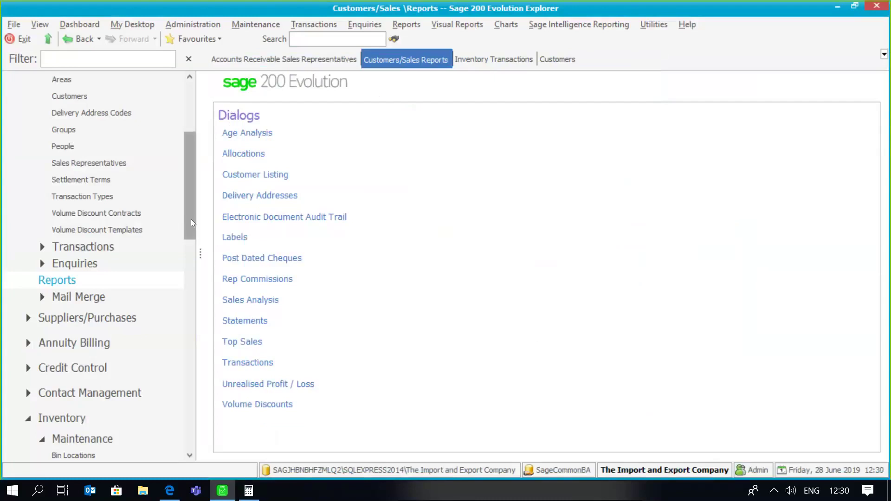
Add a new sales representative with rep code GRY and enter the representative's first name
{"action": "mouse_move", "coordinate": [191, 219]}
{"action": "left_mouse_down"}
{"action": "mouse_move", "coordinate": [185, 176]}
{"action": "mouse_move", "coordinate": [185, 219]}
{"action": "left_mouse_up"}
{"action": "left_click", "coordinate": [125, 170]}
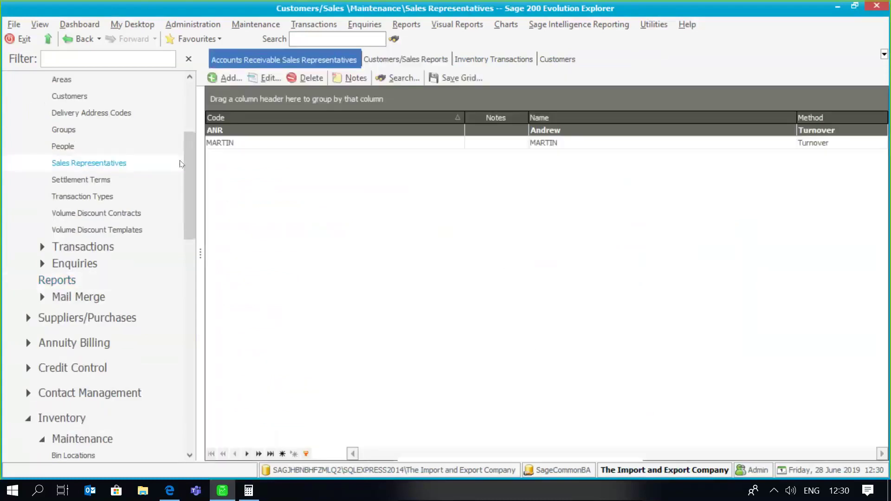
{"action": "left_click", "coordinate": [227, 79]}
{"action": "type", "text": "G"}
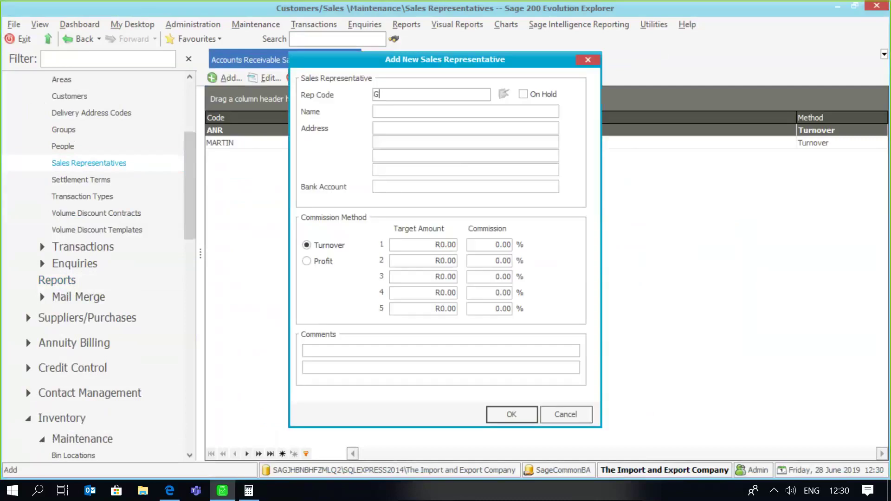
{"action": "type", "text": "4"}
{"action": "key", "text": "BackSpace"}
{"action": "type", "text": "RY"}
{"action": "left_click", "coordinate": [379, 108]}
{"action": "type", "text": "Gary"}
Set the new representative's turnover tiers to 2000 at 5%, 5000 at 7% and 18,999 at 11%, and save the record
{"action": "left_click", "coordinate": [426, 239]}
{"action": "type", "text": "2000"}
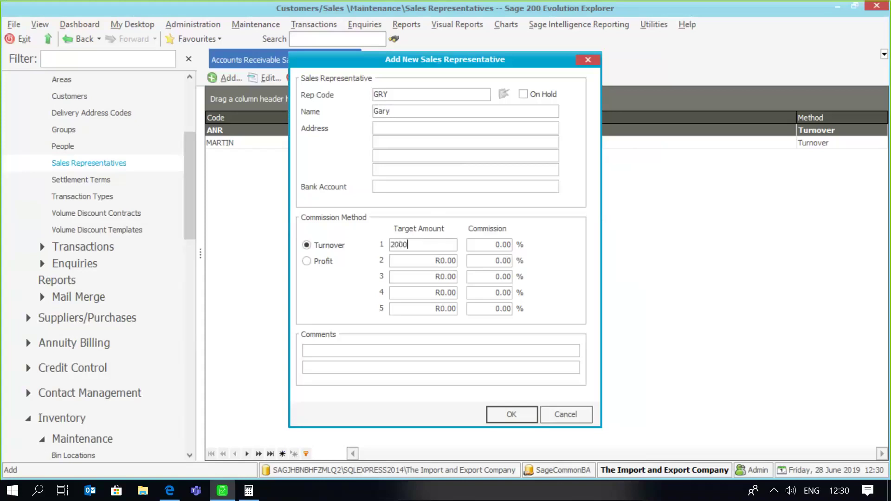
{"action": "key", "text": "Tab"}
{"action": "type", "text": "5"}
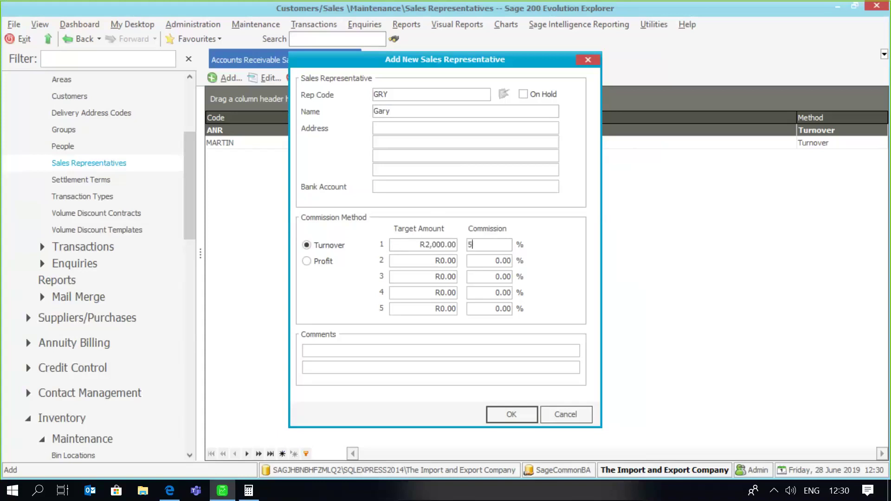
{"action": "key", "text": "Tab"}
{"action": "type", "text": "5000"}
{"action": "key", "text": "Tab"}
{"action": "type", "text": "7"}
{"action": "key", "text": "Tab"}
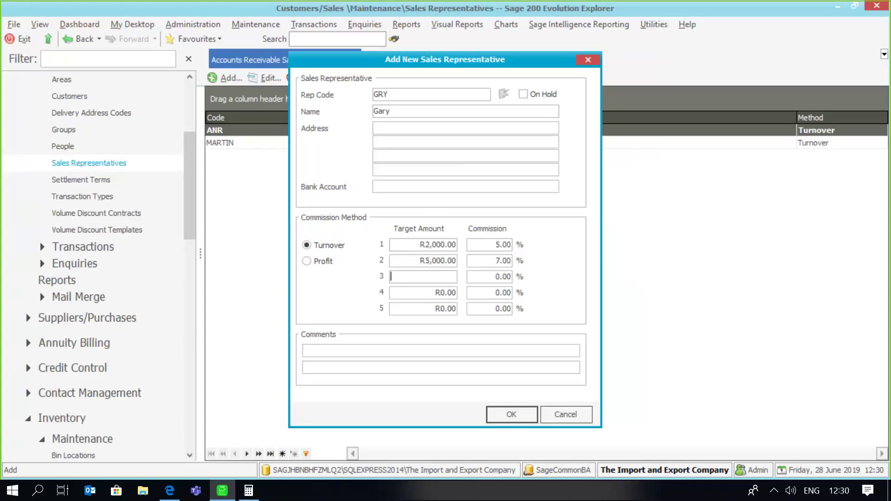
{"action": "type", "text": "18,999"}
{"action": "key", "text": "Tab"}
{"action": "type", "text": "11"}
{"action": "key", "text": "Tab"}
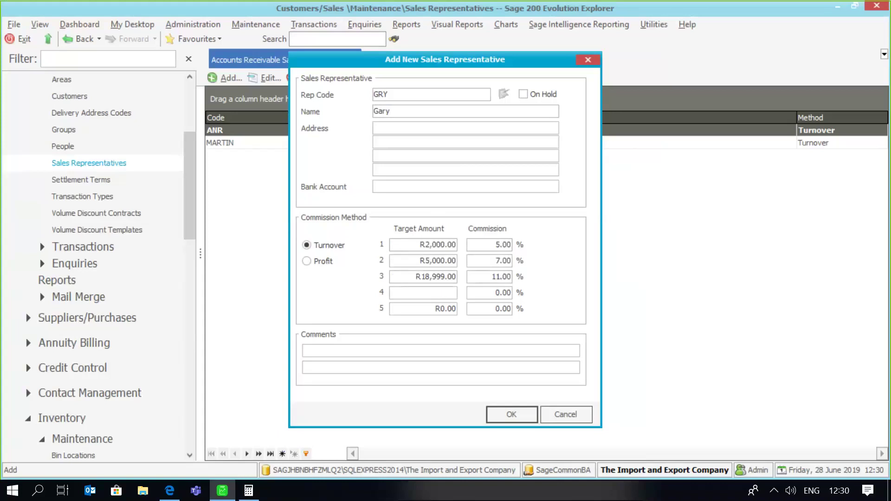
{"action": "left_click", "coordinate": [511, 413]}
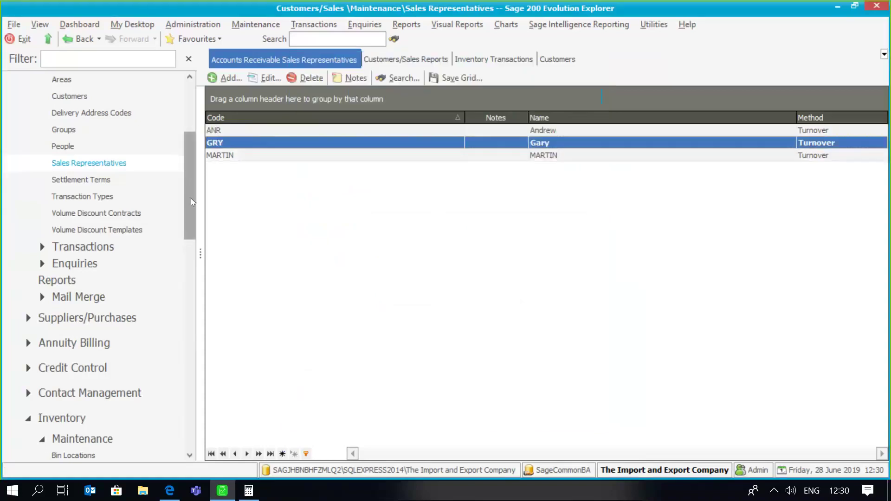
Assign representative GRY to the customer Burton Welding Suppliers and save the customer record
{"action": "left_click_drag", "start_coordinate": [191, 198], "coordinate": [191, 165]}
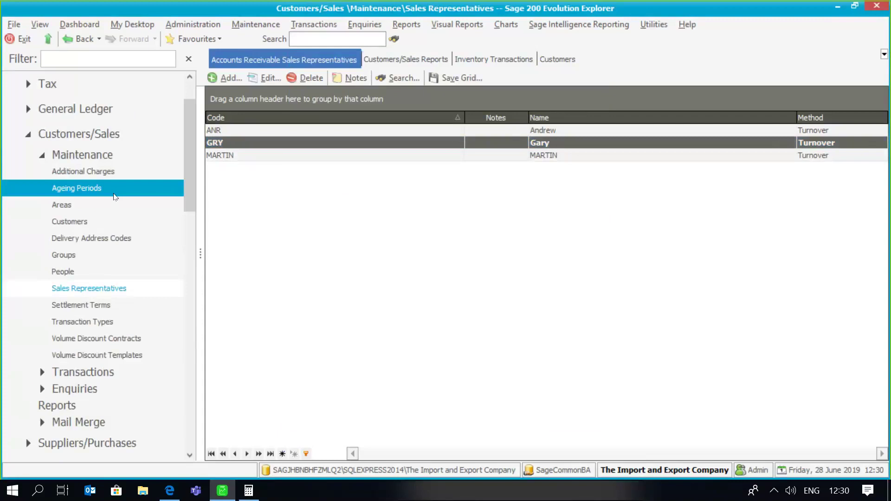
{"action": "left_click", "coordinate": [93, 224]}
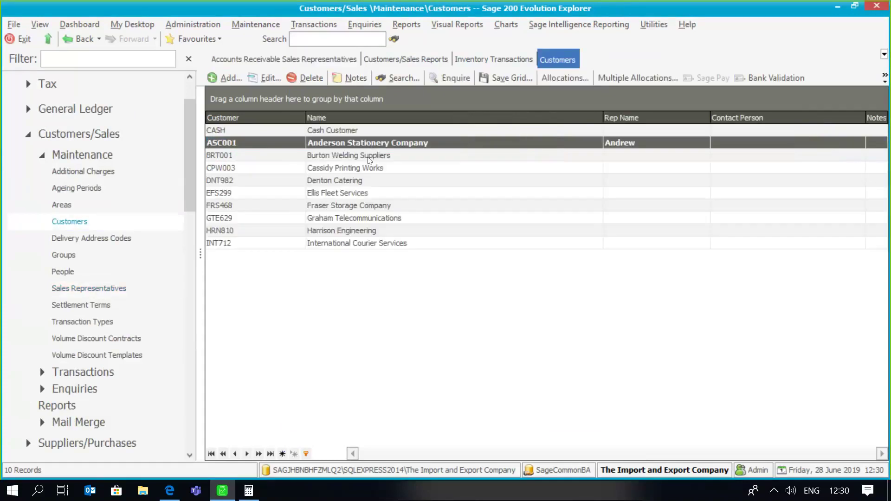
{"action": "left_click", "coordinate": [265, 78]}
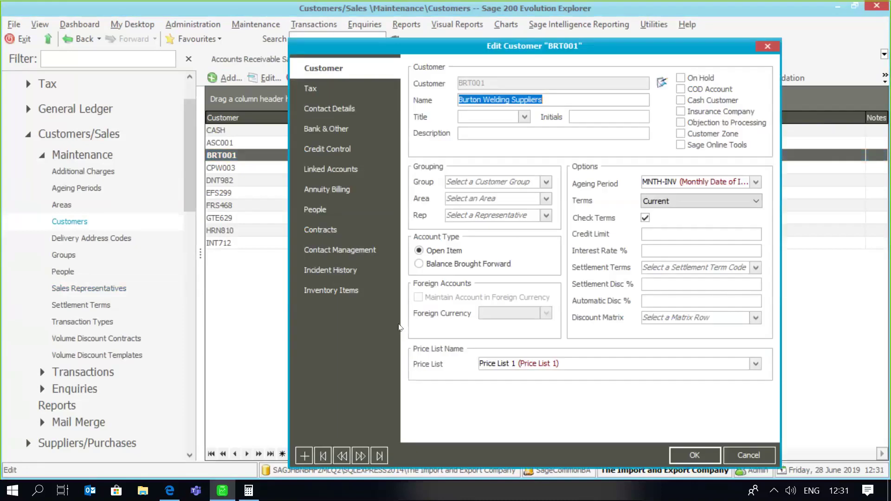
{"action": "left_click", "coordinate": [546, 215]}
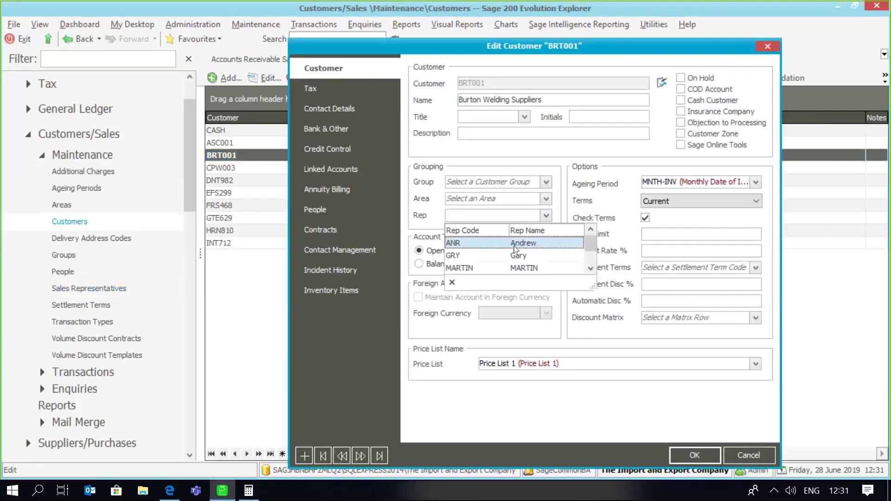
{"action": "left_click", "coordinate": [511, 251]}
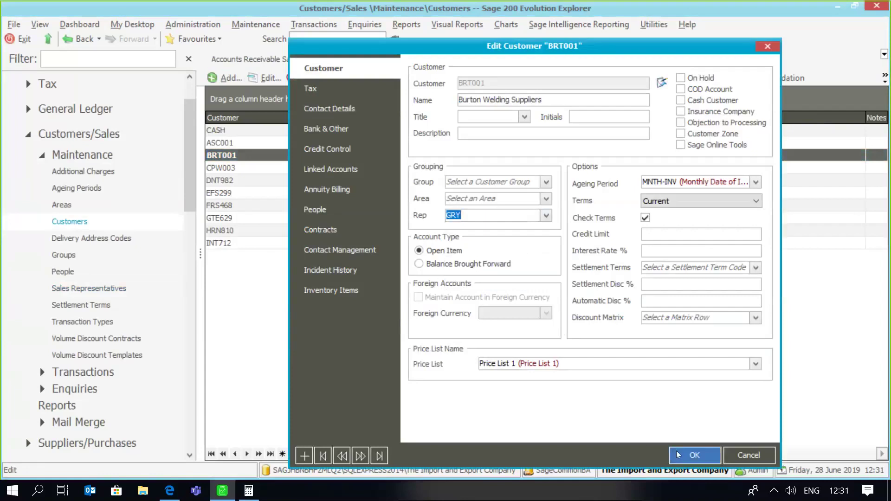
{"action": "left_click", "coordinate": [679, 455]}
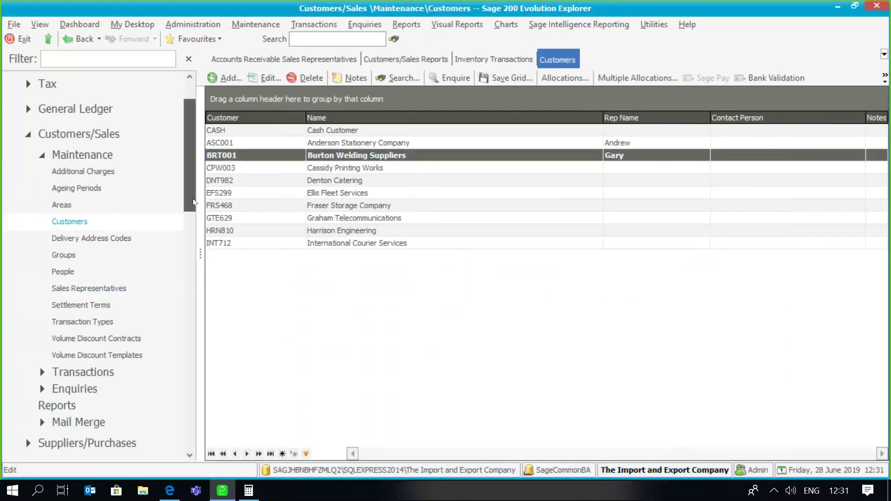
Create a new inventory invoice for the customer Burton Welding Suppliers
{"action": "scroll", "coordinate": [201, 243], "scroll_direction": "down", "scroll_amount": 4}
{"action": "scroll", "coordinate": [201, 243], "scroll_direction": "down", "scroll_amount": 3}
{"action": "scroll", "coordinate": [134, 278], "scroll_direction": "down", "scroll_amount": 5}
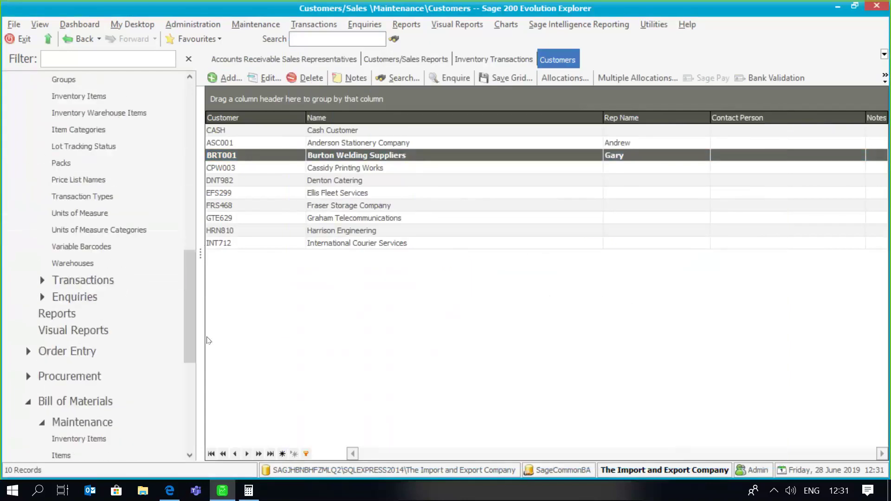
{"action": "left_click", "coordinate": [131, 278]}
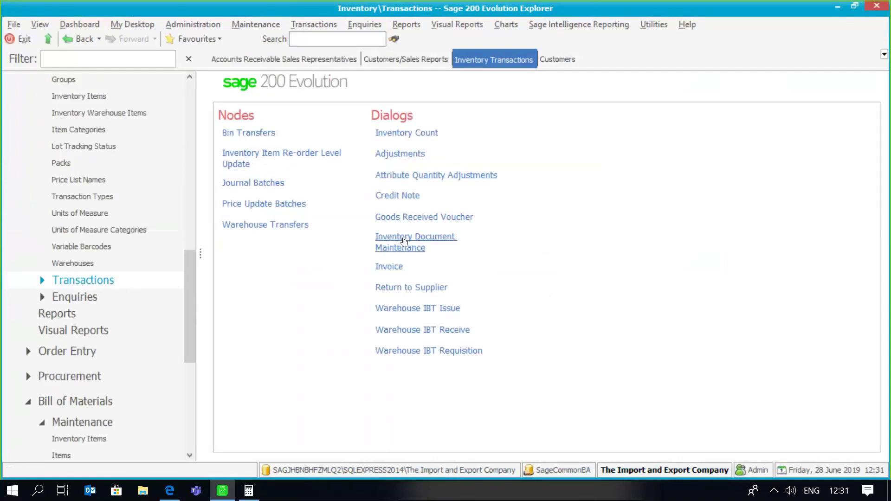
{"action": "left_click", "coordinate": [389, 268]}
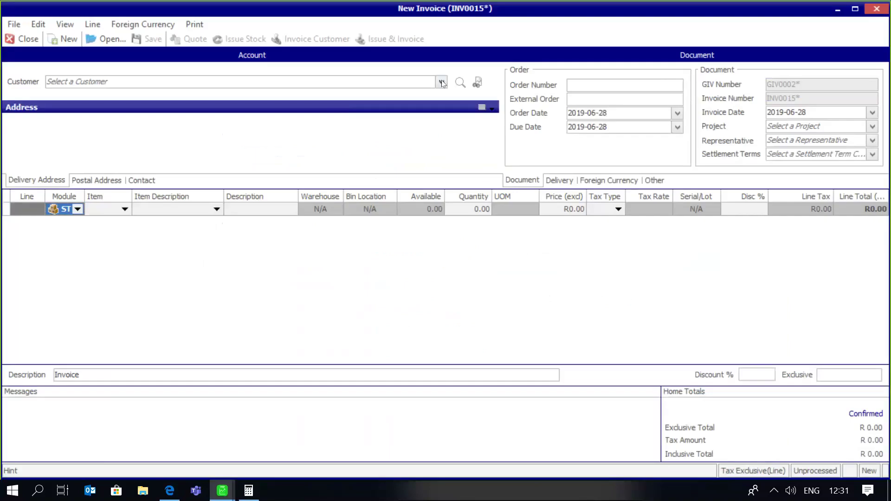
{"action": "left_click", "coordinate": [334, 122]}
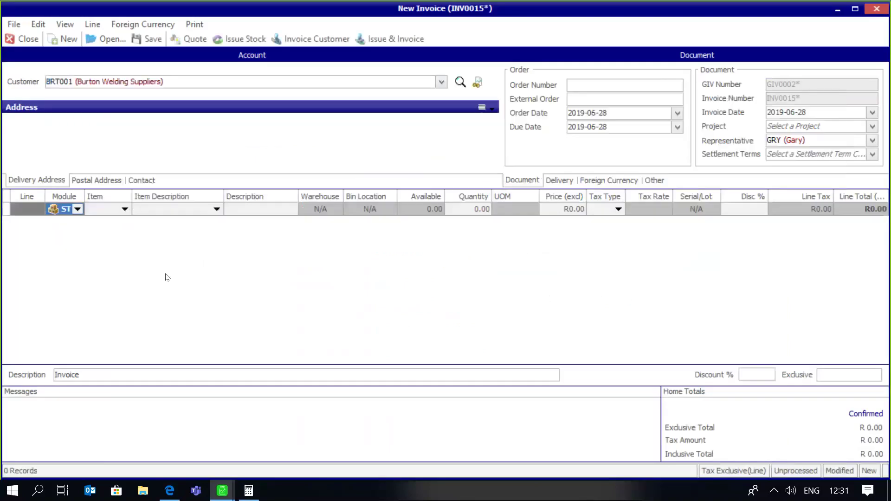
Add an invoice line for item CCS94082 Cucumber Slices QR with quantity 2 and an exclusive price of 3,785
{"action": "left_click", "coordinate": [124, 208]}
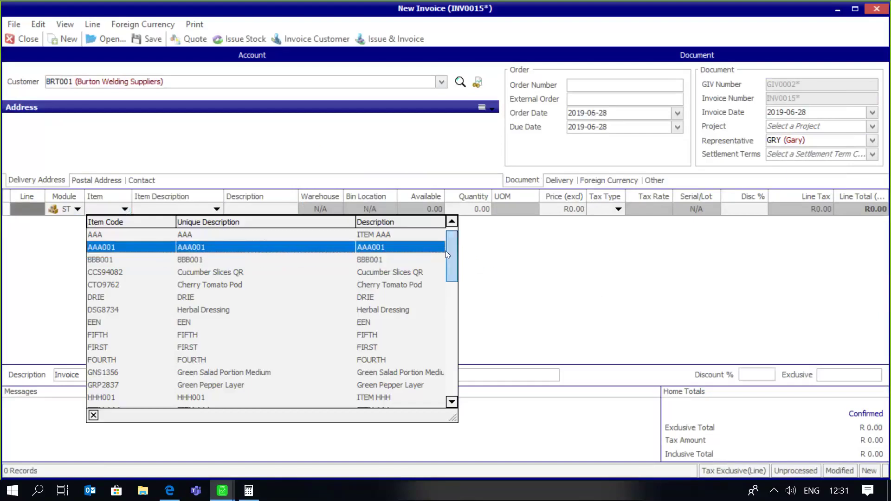
{"action": "left_click", "coordinate": [407, 273]}
{"action": "key", "text": "Tab"}
{"action": "key", "text": "Tab"}
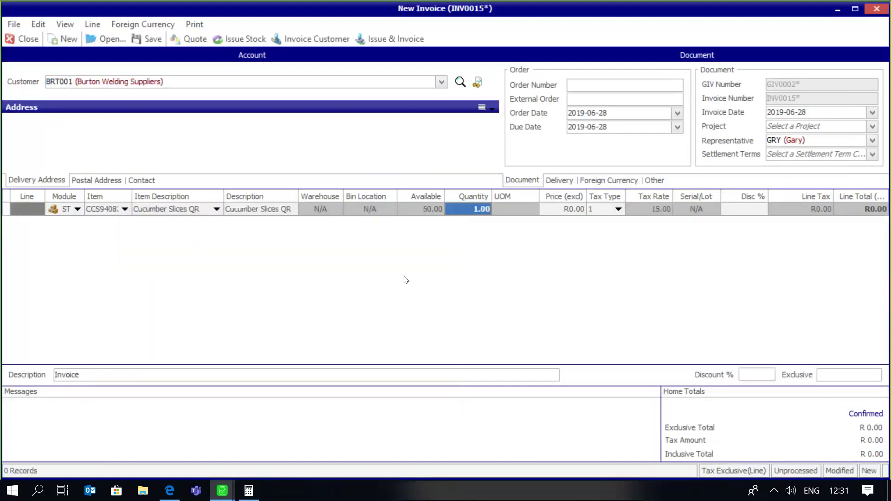
{"action": "type", "text": "2"}
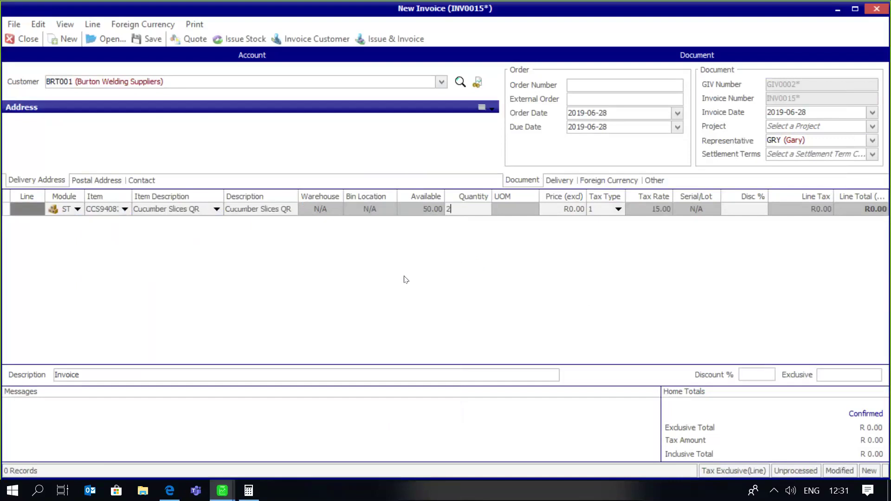
{"action": "key", "text": "Tab"}
{"action": "type", "text": "3,"}
{"action": "type", "text": "7"}
{"action": "type", "text": "85"}
{"action": "key", "text": "Tab"}
{"action": "key", "text": "Tab"}
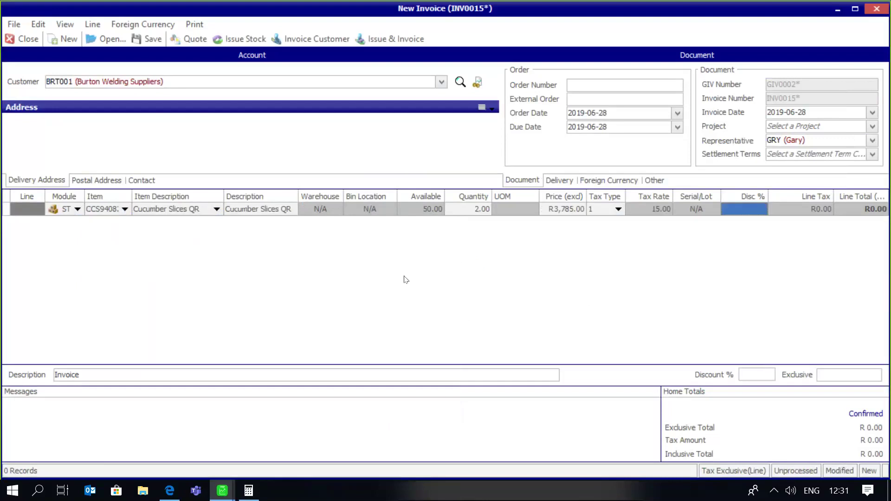
{"action": "key", "text": "Tab"}
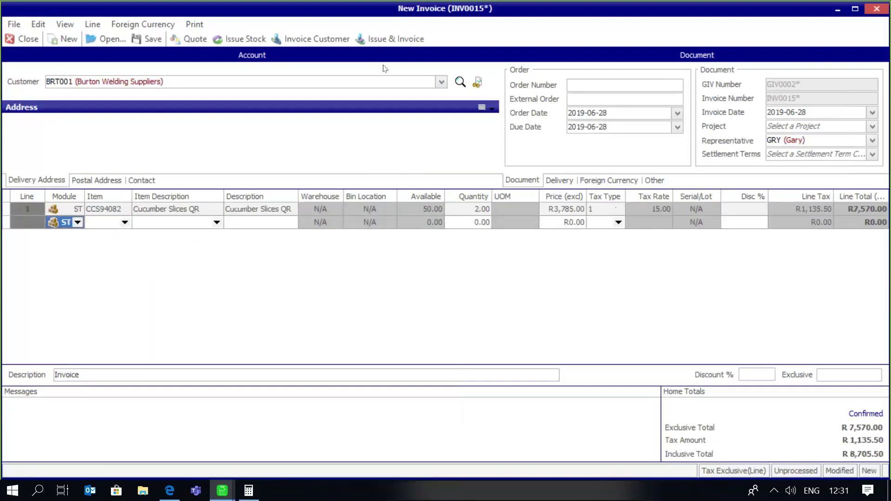
Issue and invoice the document, ignoring the account's over-terms warning and declining to print it
{"action": "left_click", "coordinate": [392, 45]}
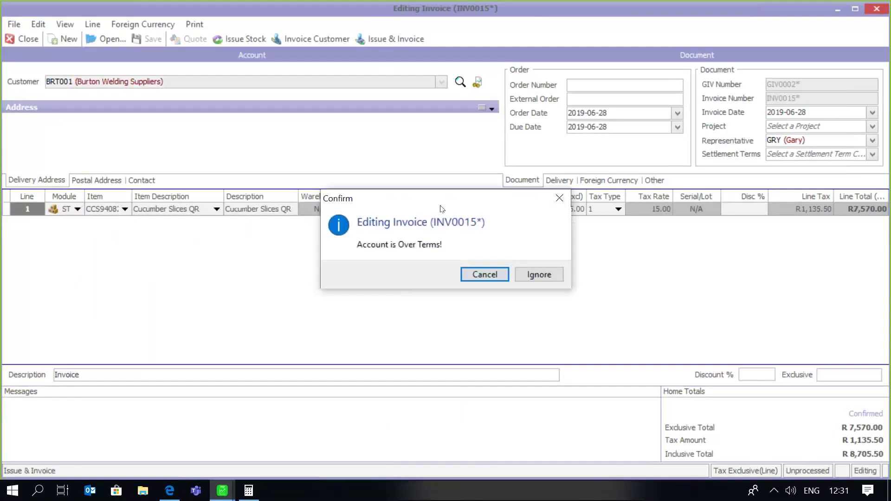
{"action": "left_click", "coordinate": [539, 275]}
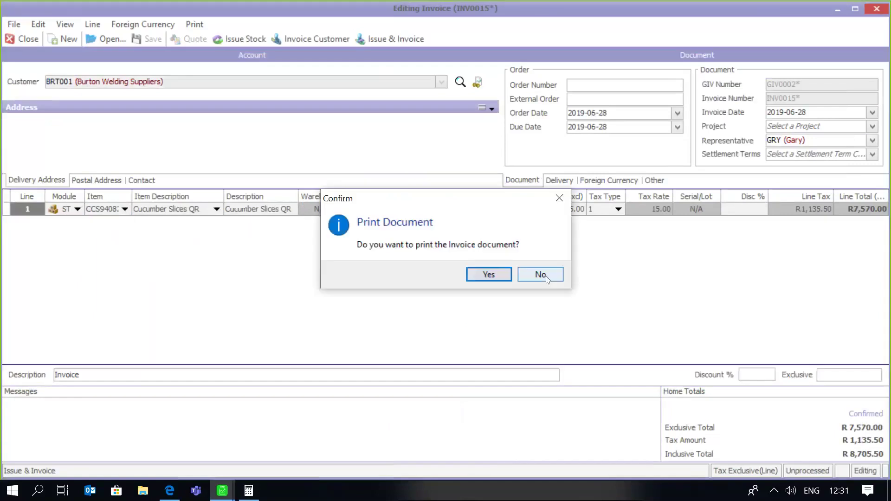
{"action": "left_click", "coordinate": [541, 275]}
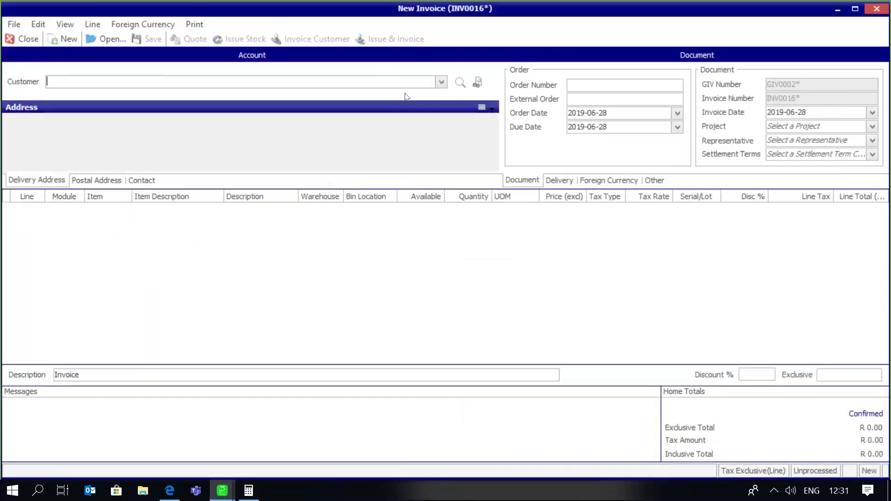
Fill in a second invoice for Burton Welding Suppliers with 2 of item CCS94082 Cucumber Slices QR at an exclusive price of 3785
{"action": "left_click", "coordinate": [441, 82]}
{"action": "left_click", "coordinate": [414, 122]}
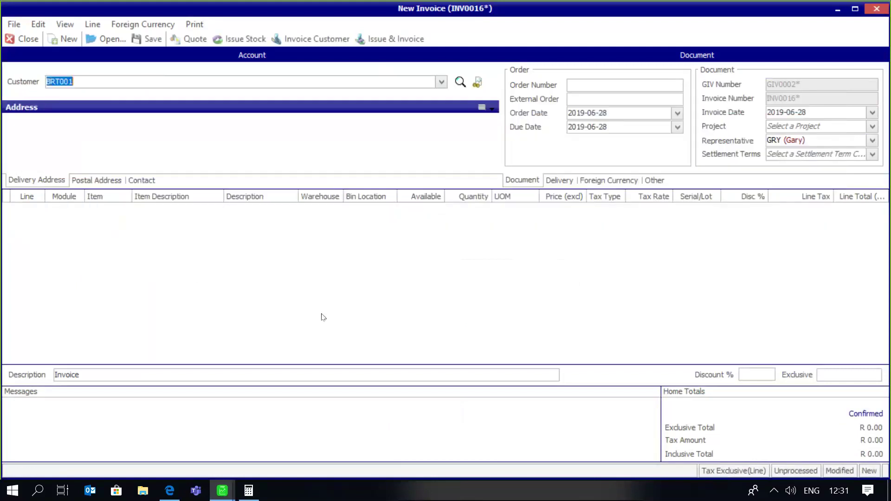
{"action": "left_click", "coordinate": [124, 210]}
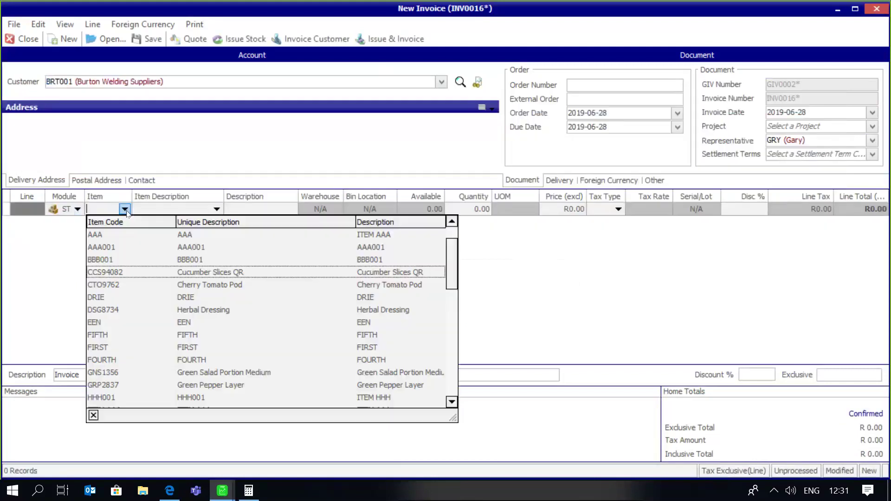
{"action": "left_click", "coordinate": [157, 271]}
{"action": "key", "text": "Tab"}
{"action": "key", "text": "Tab"}
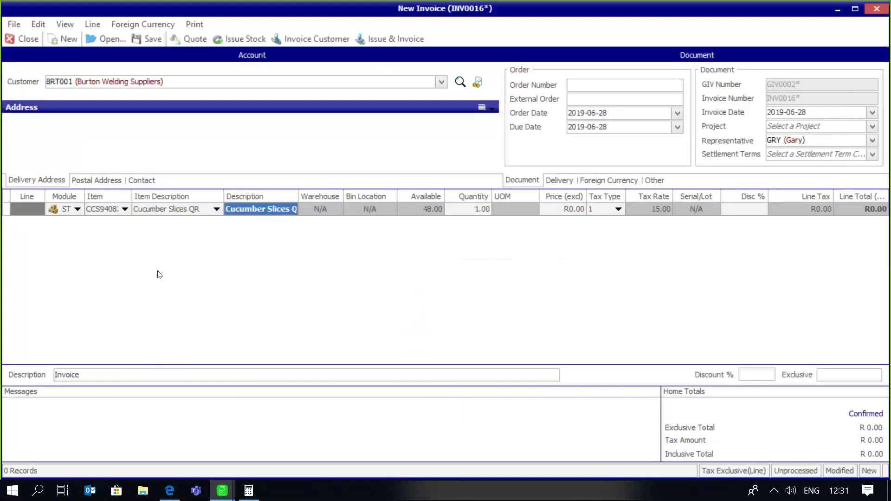
{"action": "key", "text": "Tab"}
{"action": "type", "text": "2"}
{"action": "key", "text": "Tab"}
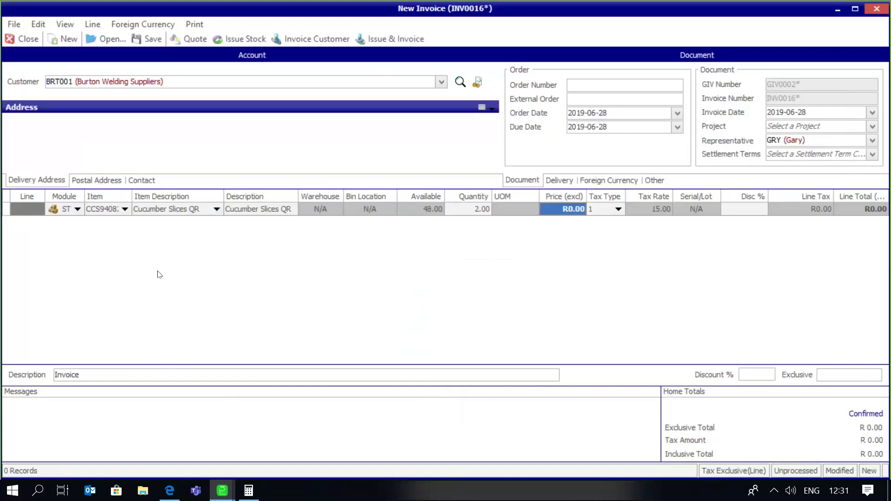
{"action": "type", "text": "3785"}
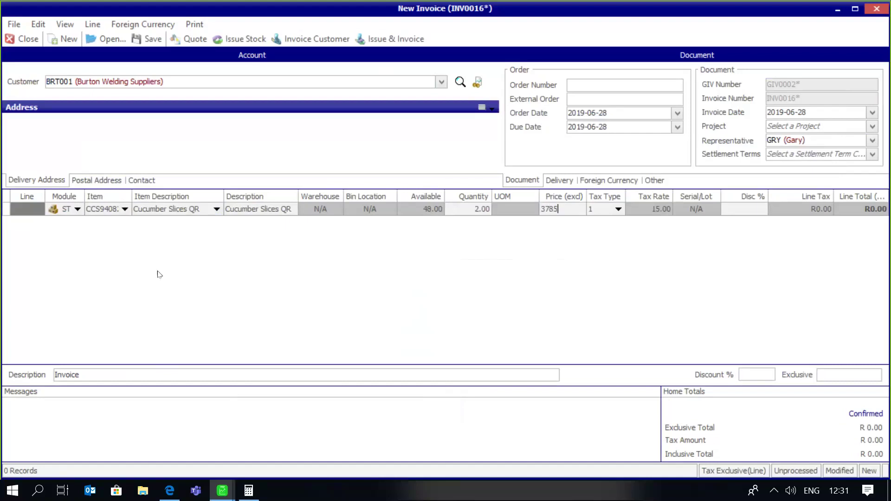
{"action": "key", "text": "Return"}
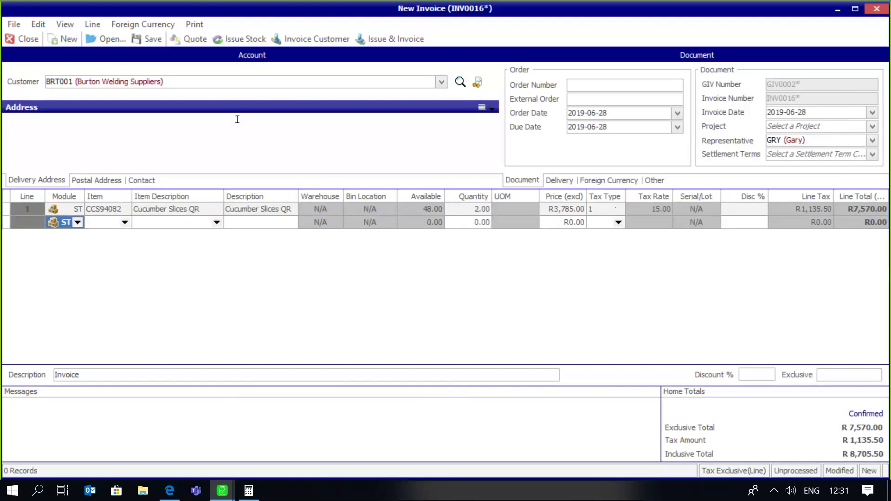
Issue and invoice the second document despite the over-terms warning, decline printing, and close the invoice window
{"action": "left_click", "coordinate": [377, 36]}
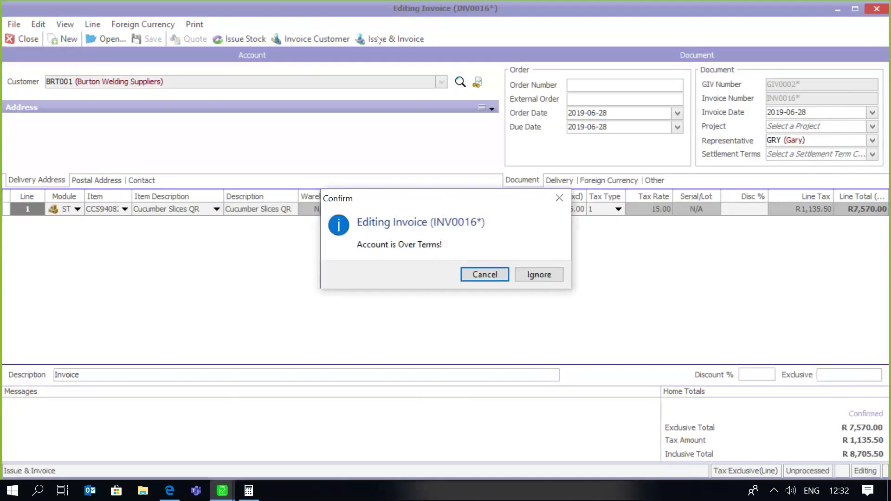
{"action": "left_click", "coordinate": [539, 274]}
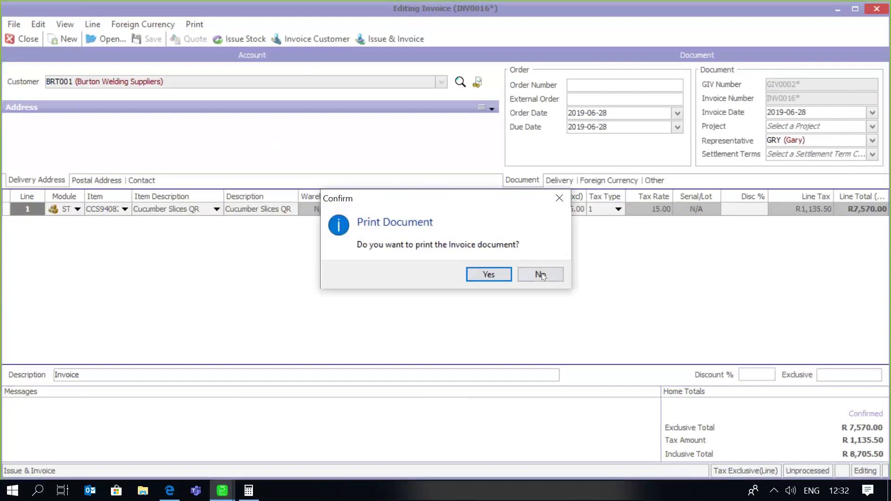
{"action": "left_click", "coordinate": [538, 273]}
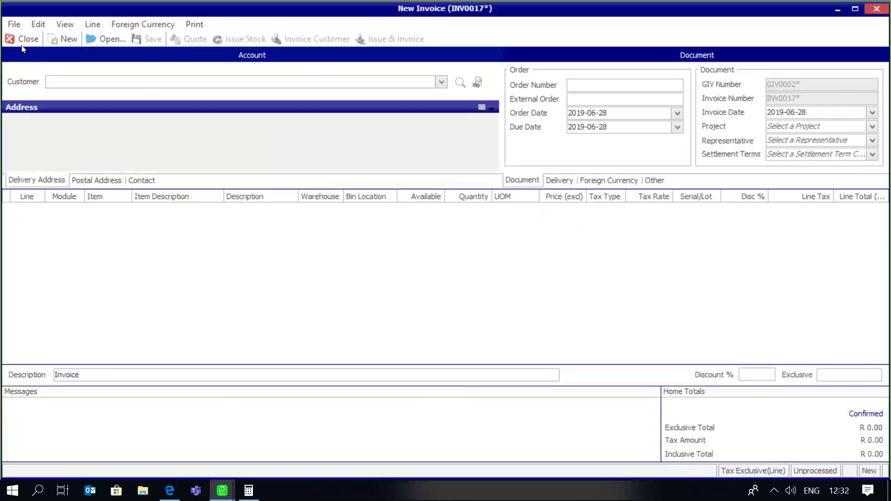
{"action": "left_click", "coordinate": [21, 43]}
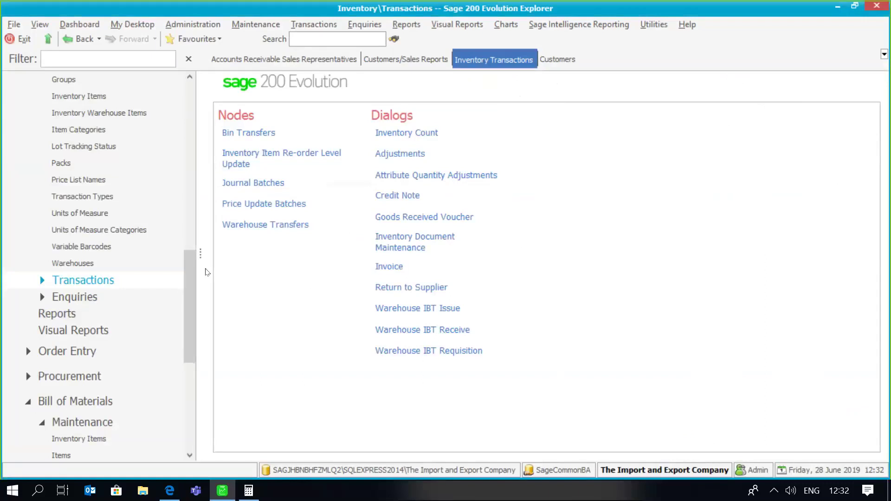
Open the Rep Commissions report options from the Customers/Sales reports
{"action": "left_click", "coordinate": [148, 314]}
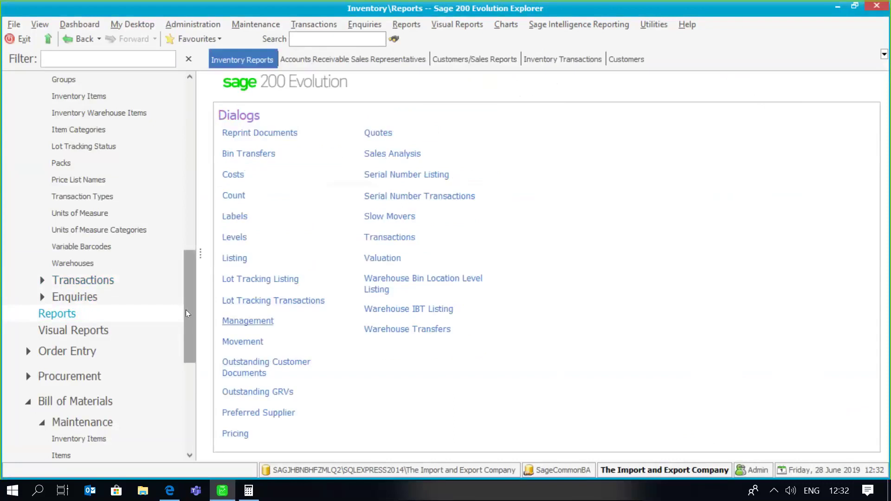
{"action": "left_click_drag", "start_coordinate": [188, 311], "coordinate": [188, 199]}
{"action": "left_click", "coordinate": [86, 243]}
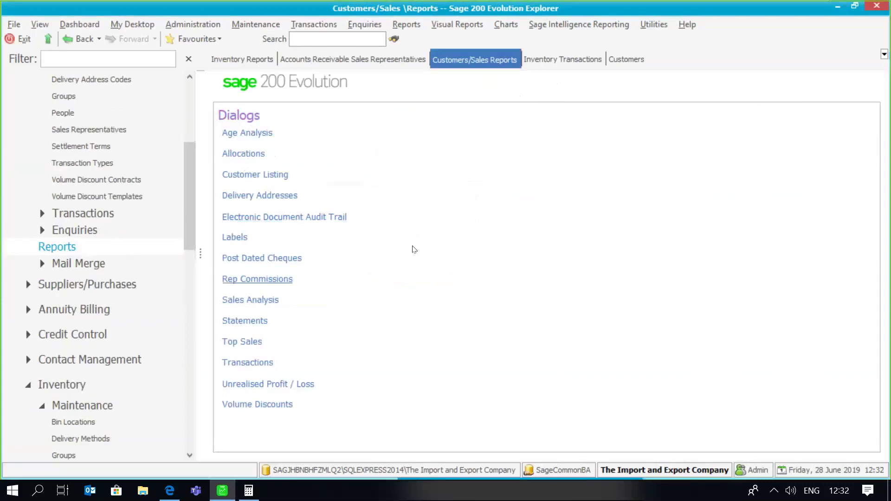
{"action": "left_click", "coordinate": [257, 279]}
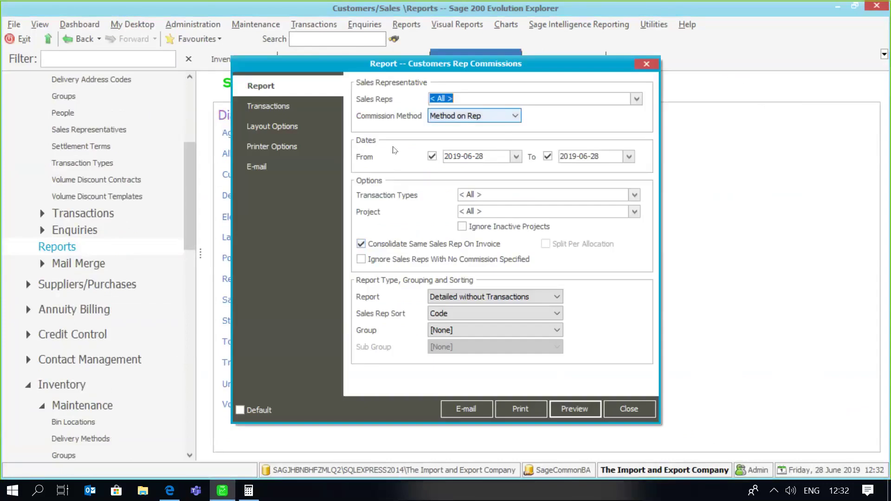
Limit the Rep Commissions report to sales representative GRY only and preview it
{"action": "left_click", "coordinate": [635, 99]}
{"action": "left_click", "coordinate": [434, 144]}
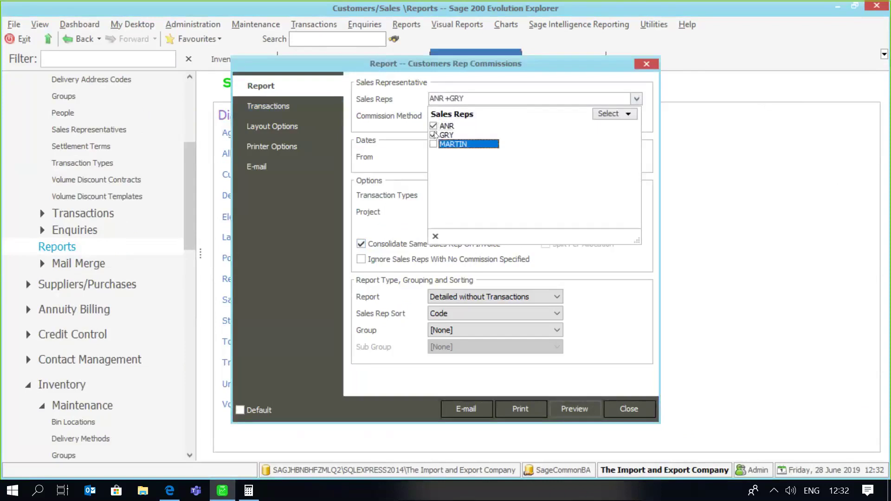
{"action": "left_click", "coordinate": [434, 126]}
{"action": "left_click", "coordinate": [316, 212]}
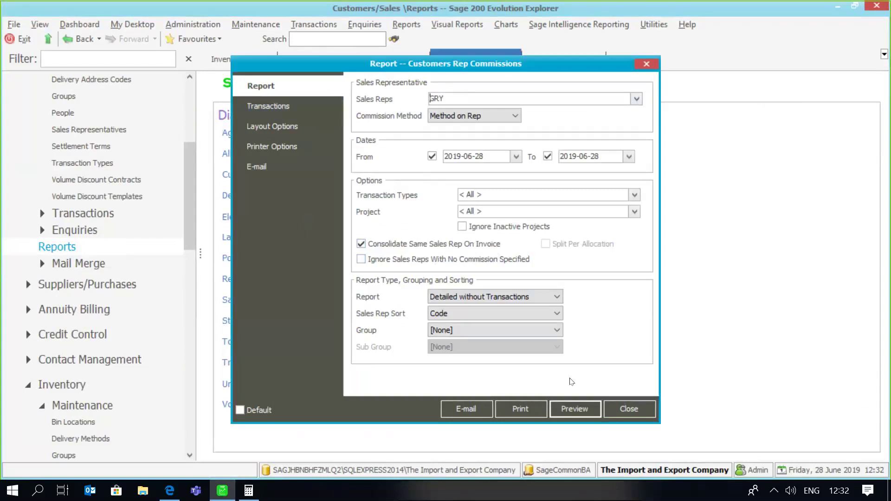
{"action": "left_click", "coordinate": [574, 410]}
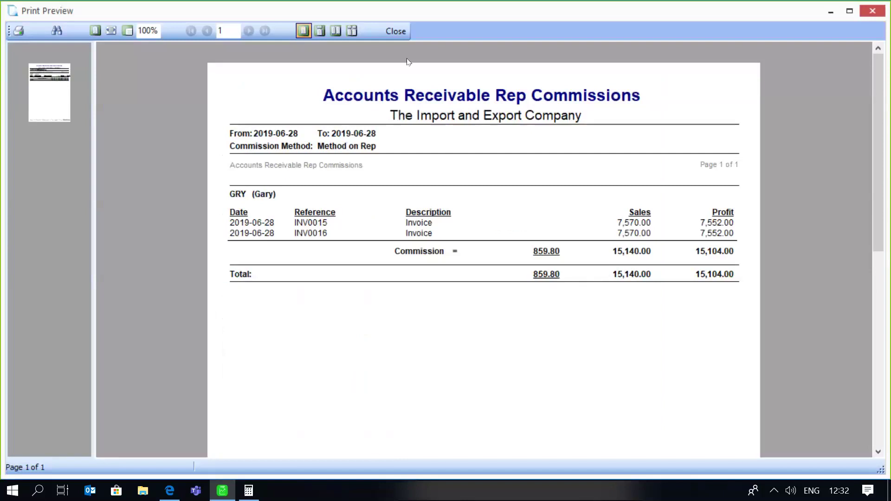
Close the report preview, preview the GRY commission report once more, and close both the preview and the report options
{"action": "left_click", "coordinate": [395, 31]}
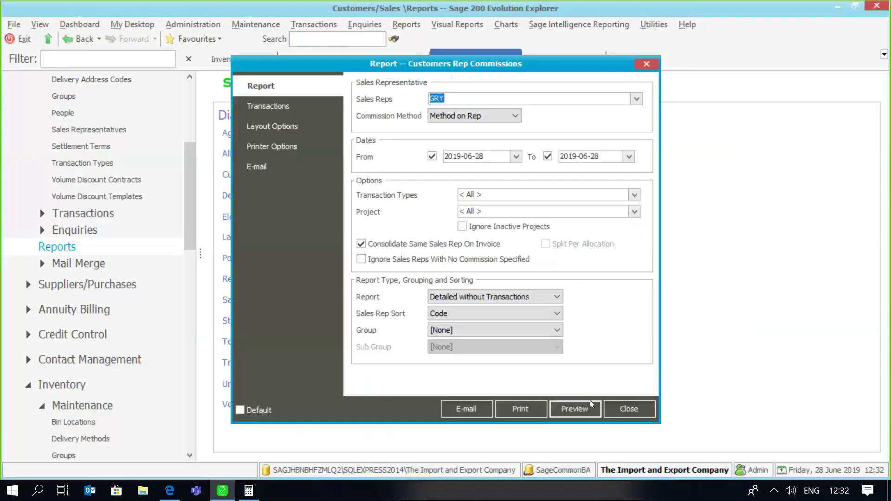
{"action": "left_click", "coordinate": [592, 414]}
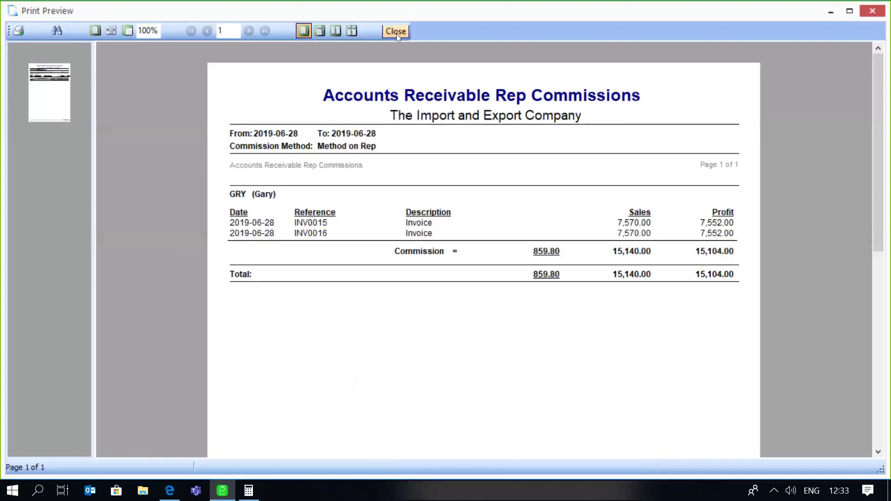
{"action": "left_click", "coordinate": [396, 33]}
{"action": "left_click", "coordinate": [630, 410]}
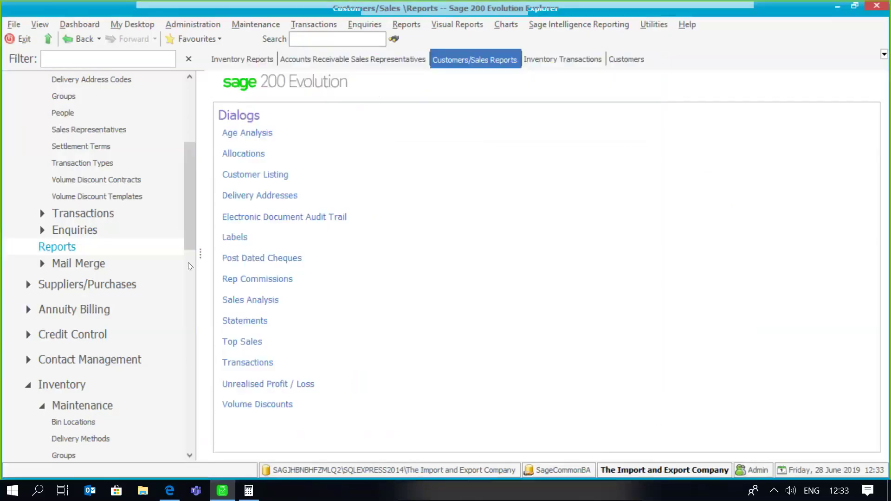
Open sales representative GRY's record to examine its turnover targets and commission percentages
{"action": "scroll", "coordinate": [190, 236], "scroll_direction": "up", "scroll_amount": 3}
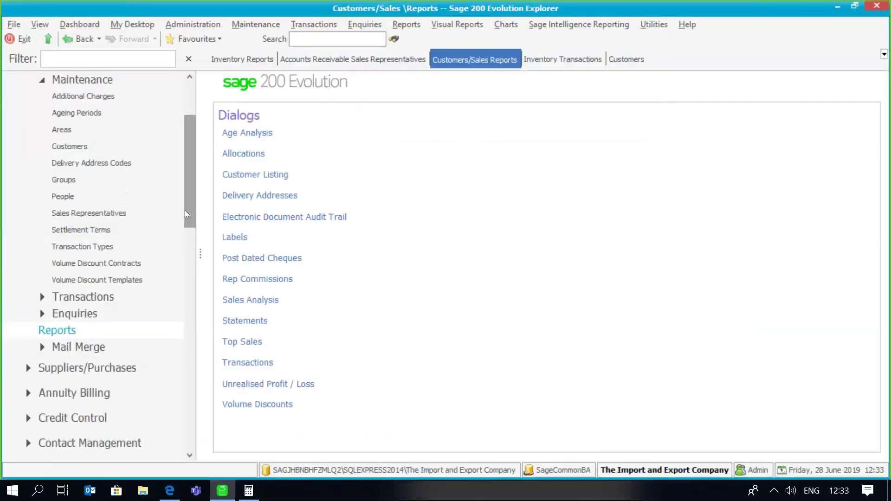
{"action": "left_click", "coordinate": [158, 213]}
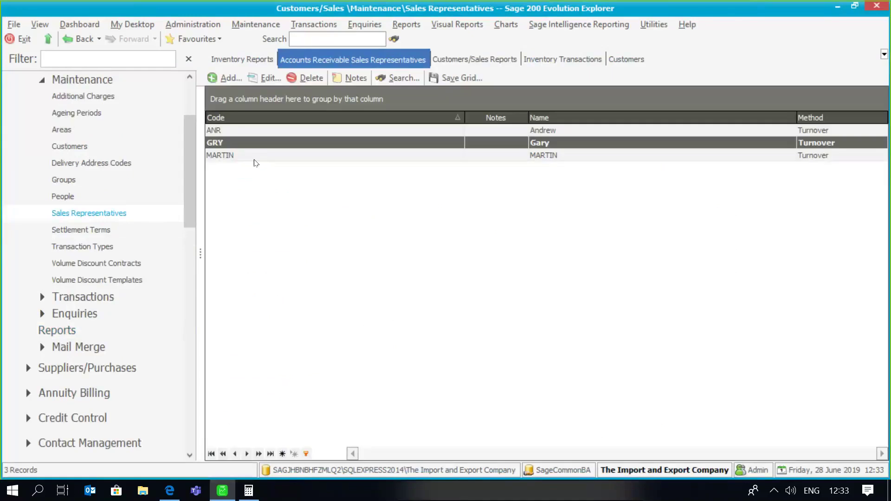
{"action": "left_click", "coordinate": [272, 82]}
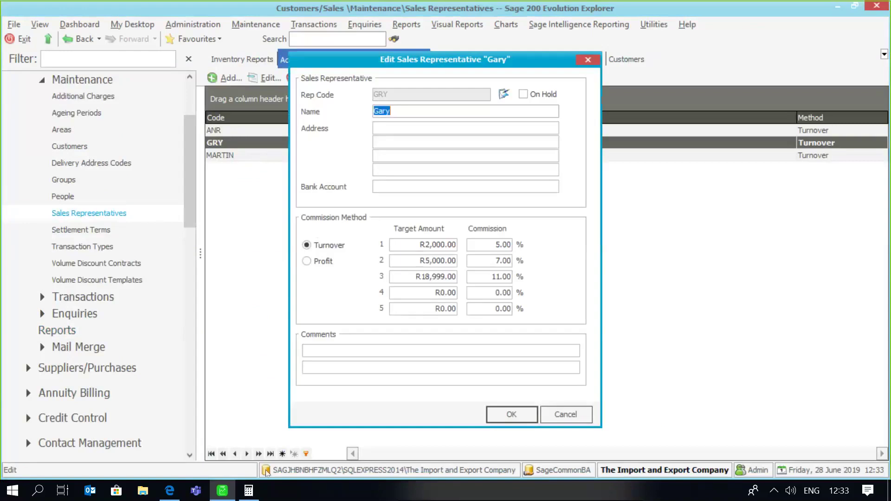
Switch to Calculator, clear it and multiply 3785 by 4 to work out representative GRY's turnover
{"action": "left_click", "coordinate": [248, 491]}
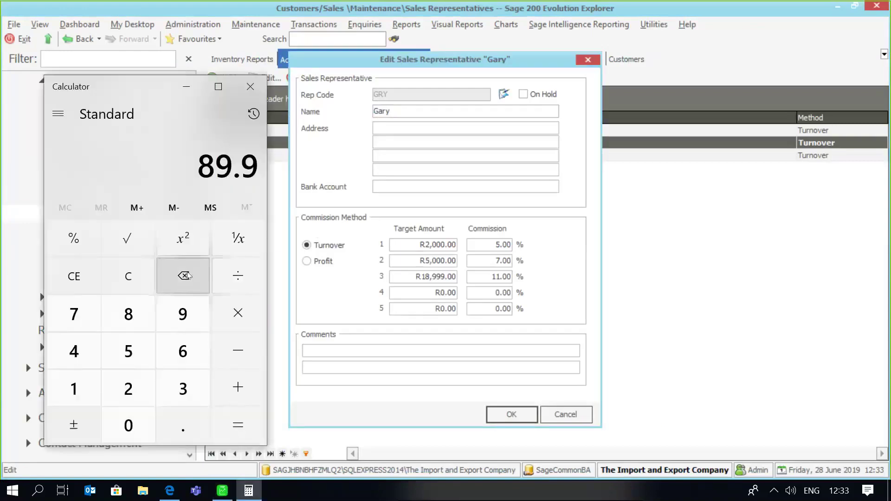
{"action": "left_click", "coordinate": [146, 269]}
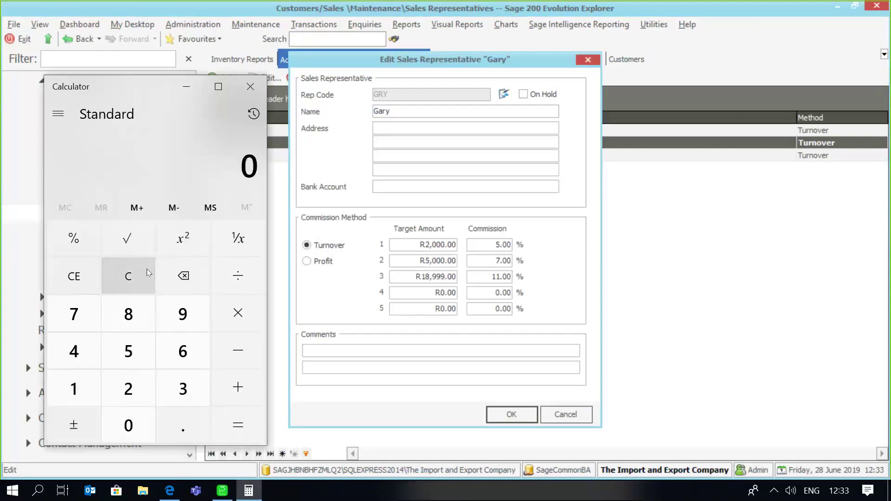
{"action": "left_click", "coordinate": [174, 389]}
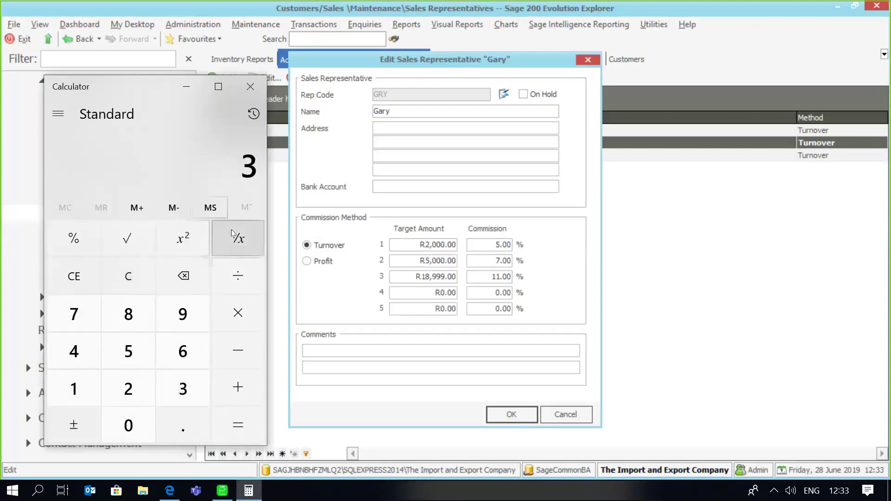
{"action": "left_click", "coordinate": [123, 283]}
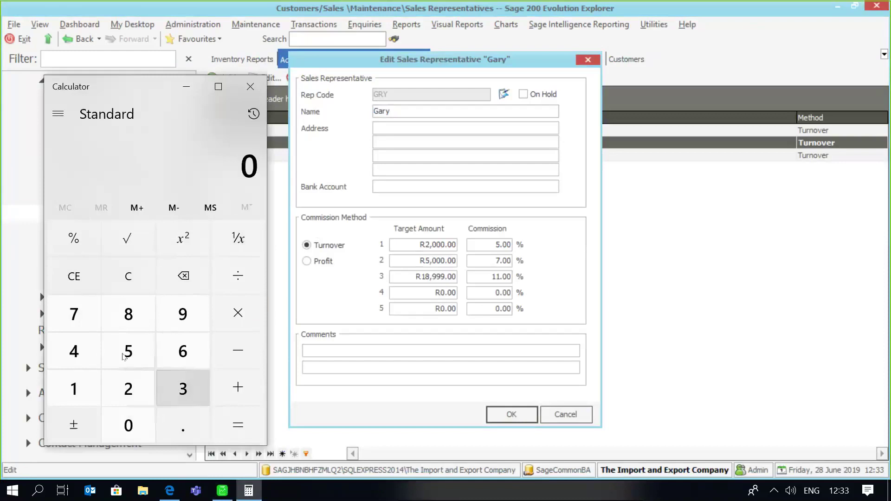
{"action": "left_click", "coordinate": [182, 387]}
{"action": "left_click", "coordinate": [79, 317]}
{"action": "left_click", "coordinate": [123, 319]}
{"action": "left_click", "coordinate": [129, 351]}
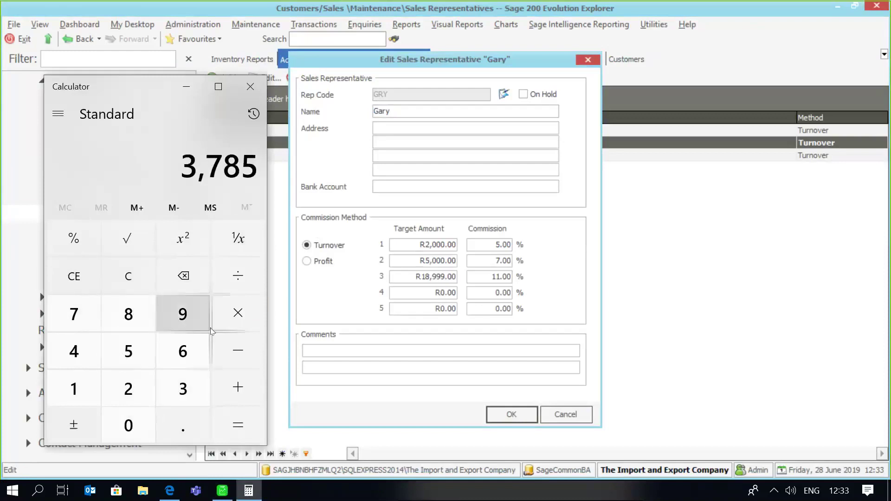
{"action": "left_click", "coordinate": [236, 314]}
{"action": "left_click", "coordinate": [86, 352]}
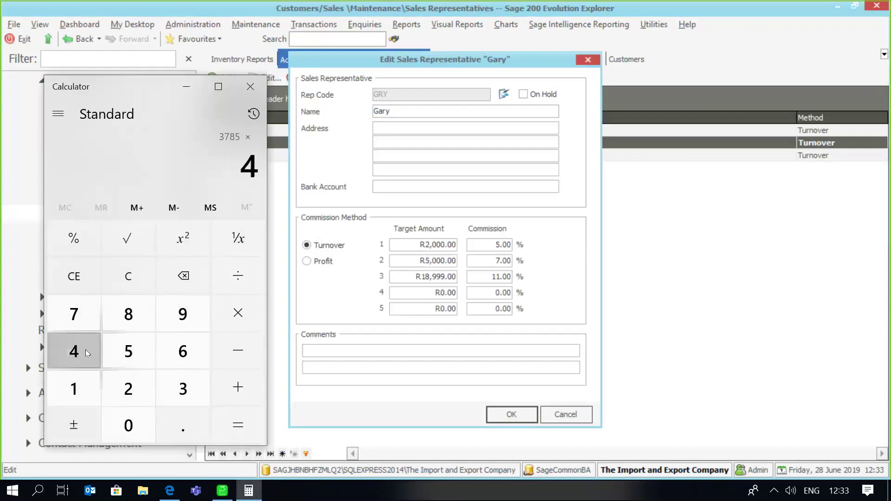
{"action": "left_click", "coordinate": [232, 424]}
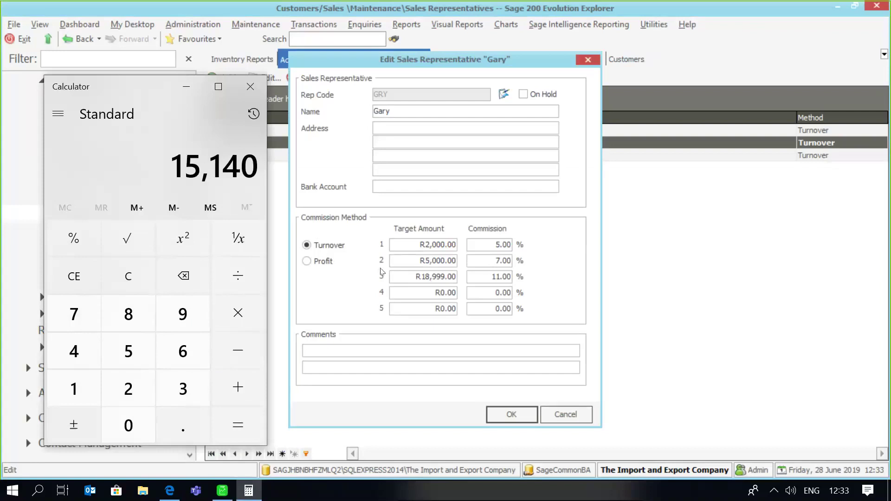
Subtract the first target amount of 2000 from the calculated turnover
{"action": "left_click", "coordinate": [214, 350]}
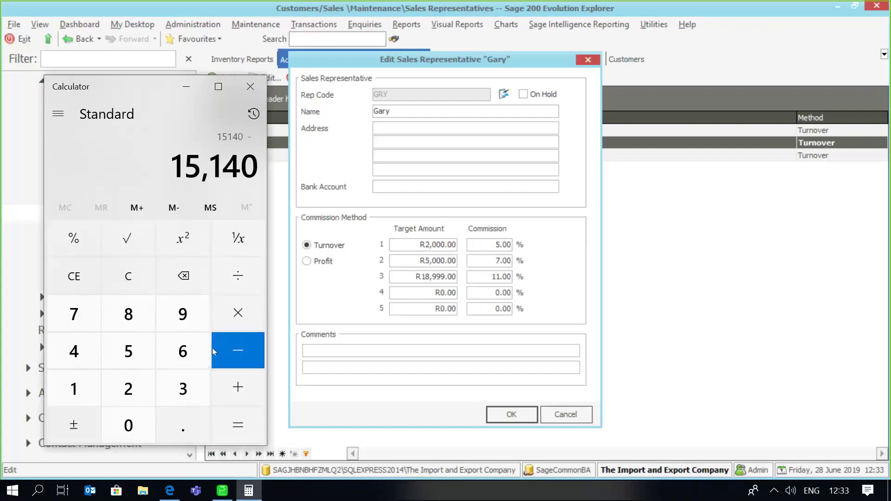
{"action": "left_click", "coordinate": [127, 388]}
{"action": "left_click", "coordinate": [124, 430]}
{"action": "double_click", "coordinate": [124, 432]}
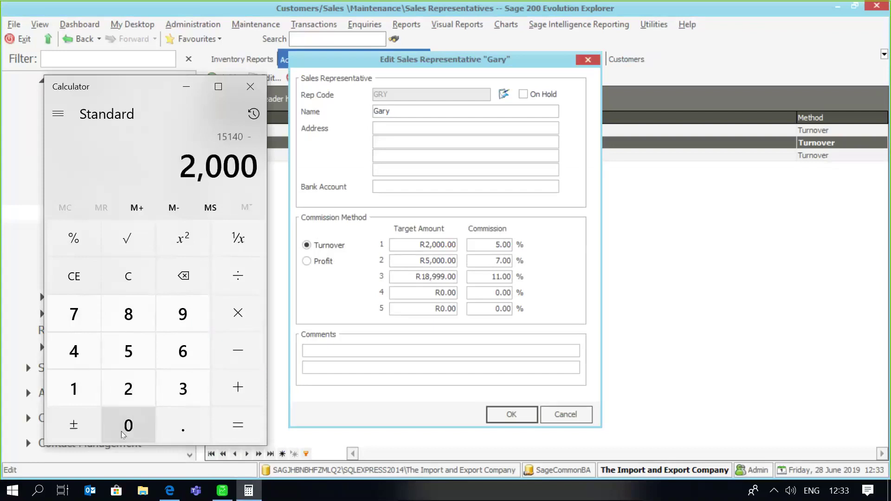
{"action": "left_click", "coordinate": [249, 427]}
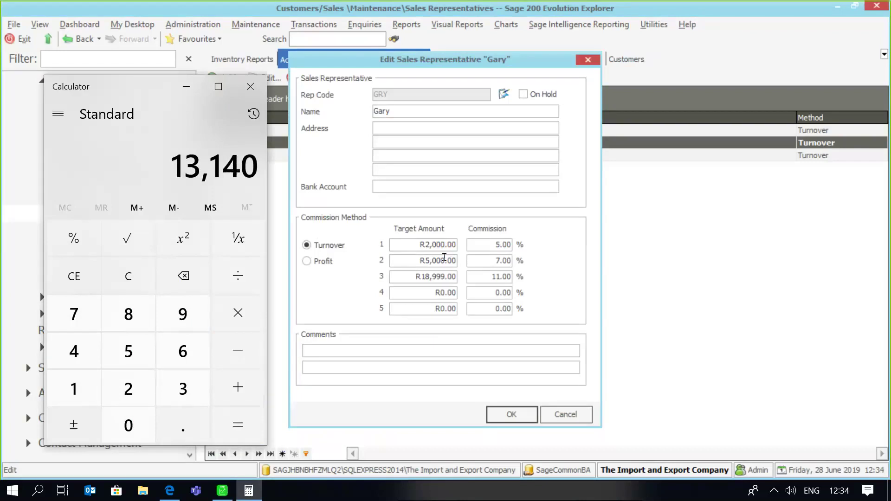
Calculate 5% of 3000 for the commission on the turnover between the first and second targets
{"action": "left_click", "coordinate": [133, 283]}
{"action": "left_click", "coordinate": [183, 380]}
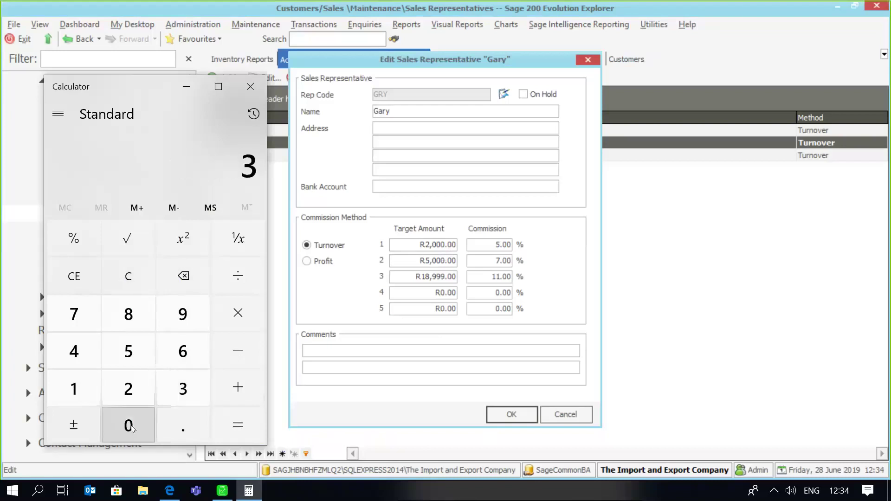
{"action": "left_click", "coordinate": [129, 426]}
{"action": "left_click", "coordinate": [131, 427]}
{"action": "left_click", "coordinate": [132, 428]}
{"action": "left_click", "coordinate": [238, 313]}
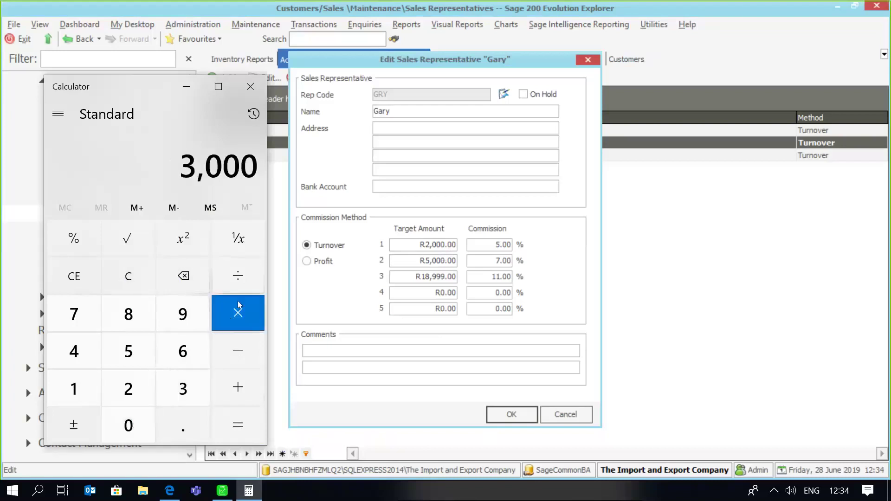
{"action": "left_click", "coordinate": [135, 349]}
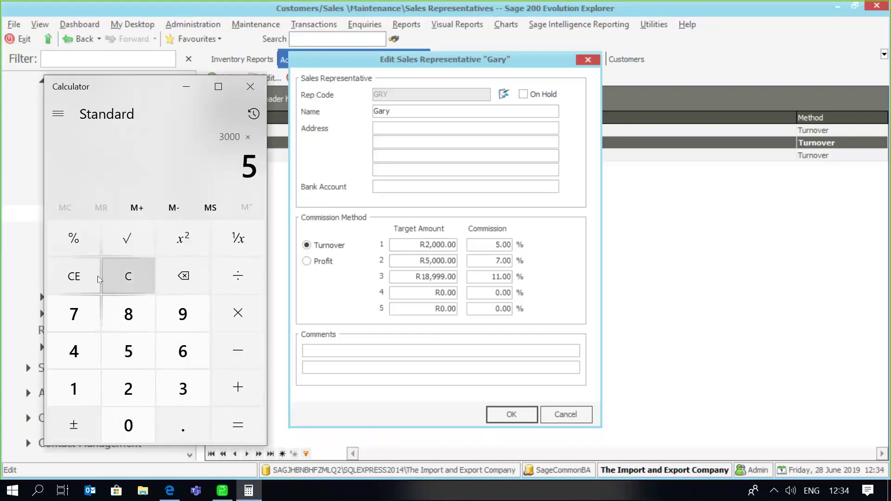
{"action": "left_click", "coordinate": [83, 248]}
{"action": "left_click", "coordinate": [238, 427]}
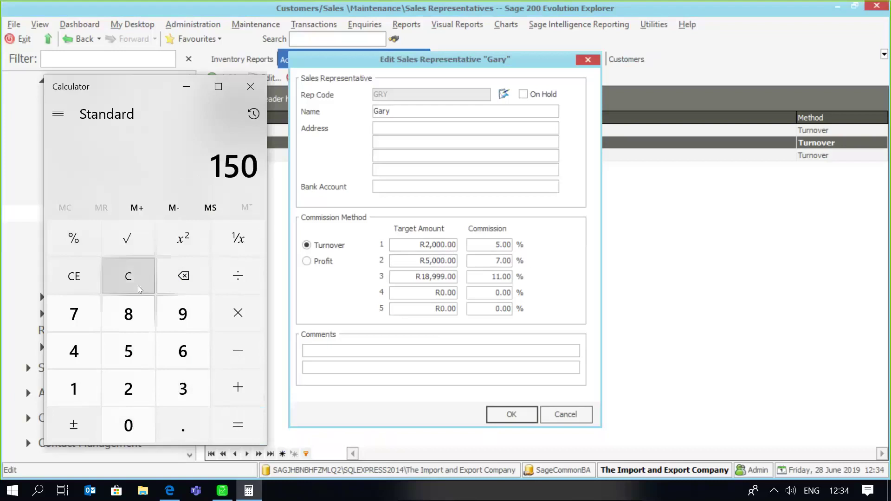
Subtract 3000 from 13140 to find the turnover above the second target
{"action": "left_click", "coordinate": [74, 388]}
{"action": "left_click", "coordinate": [183, 387]}
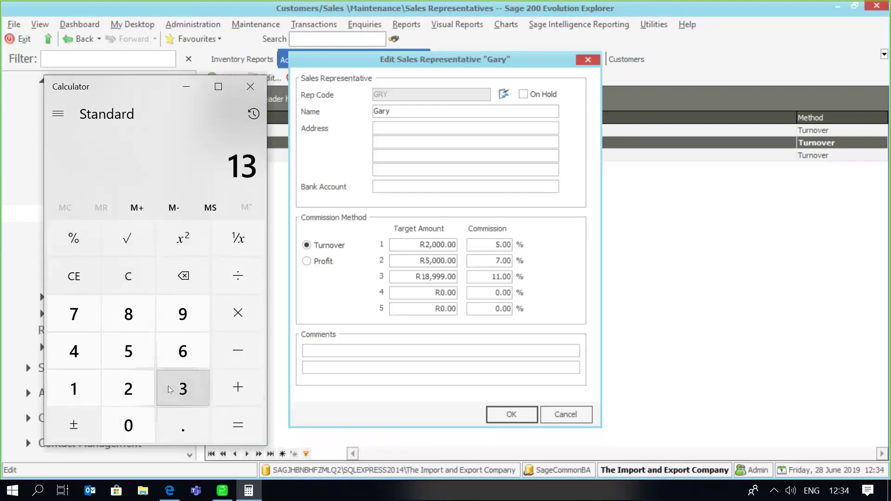
{"action": "left_click", "coordinate": [74, 388]}
{"action": "left_click", "coordinate": [80, 363]}
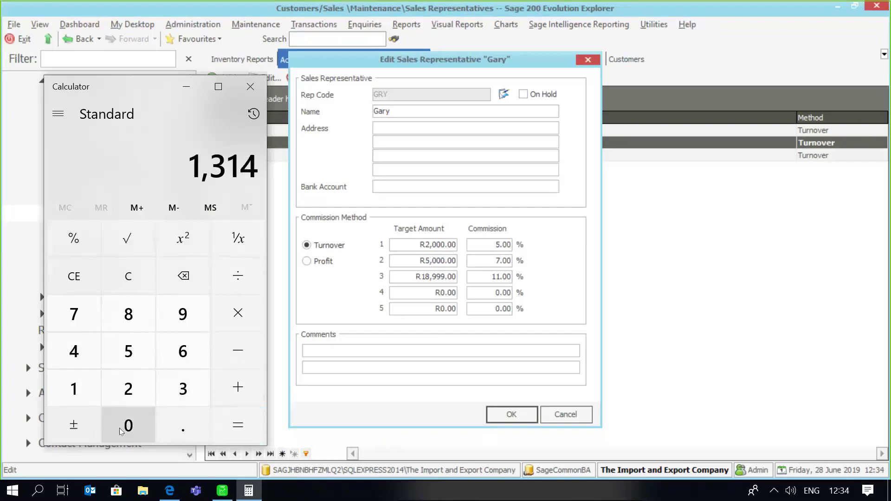
{"action": "left_click", "coordinate": [126, 424]}
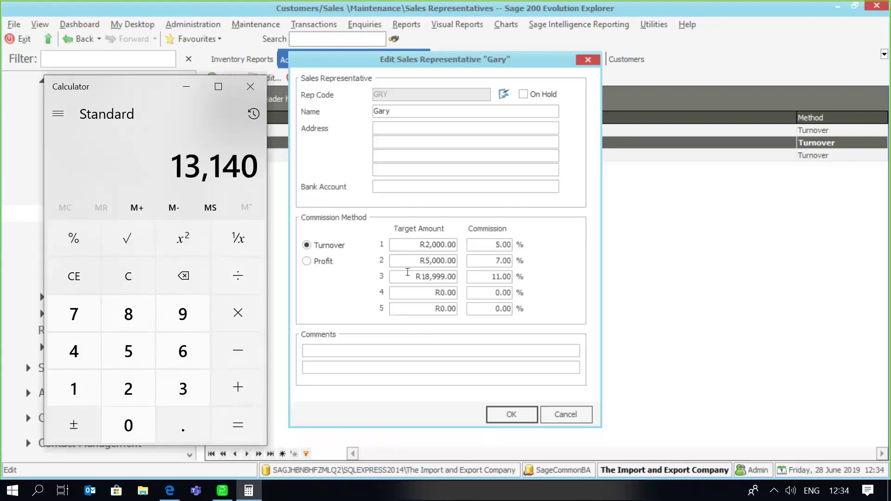
{"action": "left_click", "coordinate": [239, 355]}
{"action": "left_click", "coordinate": [187, 388]}
{"action": "left_click", "coordinate": [138, 417]}
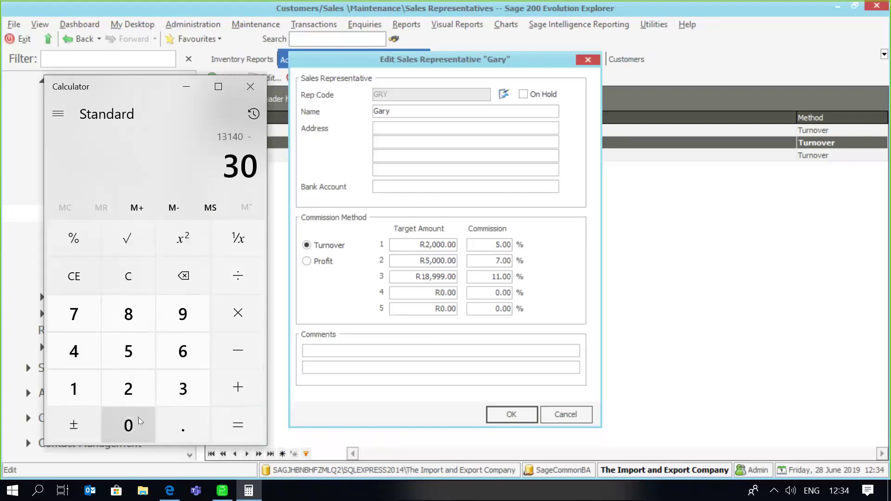
{"action": "left_click", "coordinate": [139, 417]}
{"action": "left_click", "coordinate": [138, 417]}
{"action": "left_click", "coordinate": [239, 424]}
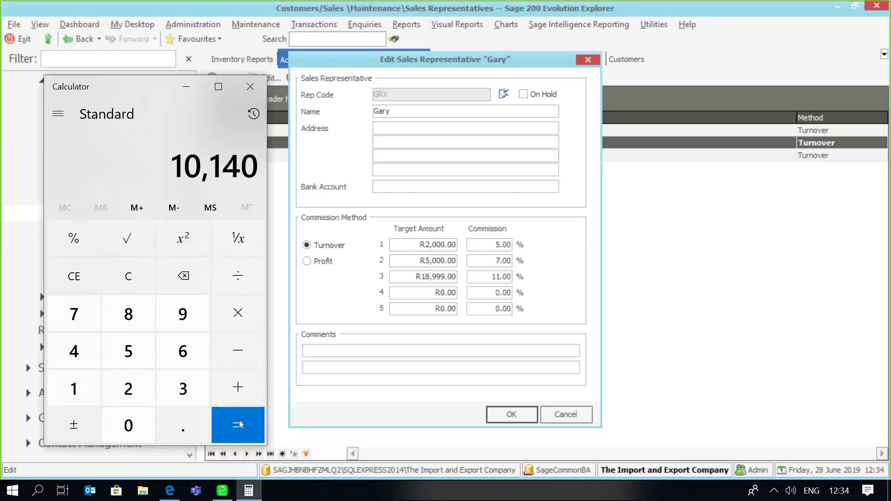
Calculate 7% of 10140 for the commission on the turnover above the second target
{"action": "left_click", "coordinate": [128, 276]}
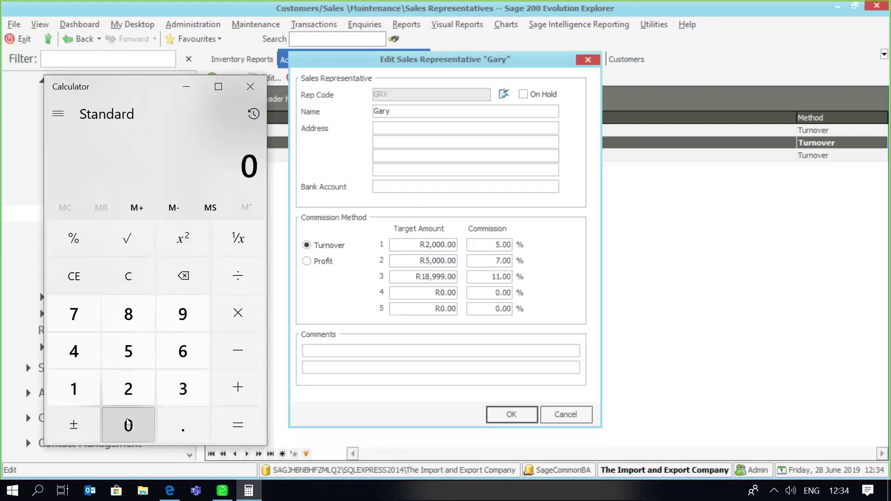
{"action": "left_click", "coordinate": [128, 423]}
{"action": "left_click", "coordinate": [74, 389]}
{"action": "left_click", "coordinate": [74, 352]}
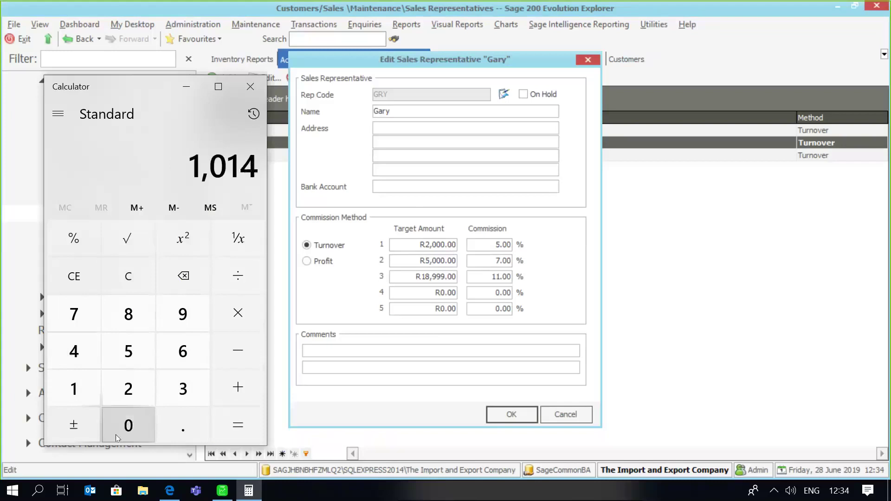
{"action": "left_click", "coordinate": [117, 438]}
{"action": "left_click", "coordinate": [235, 307]}
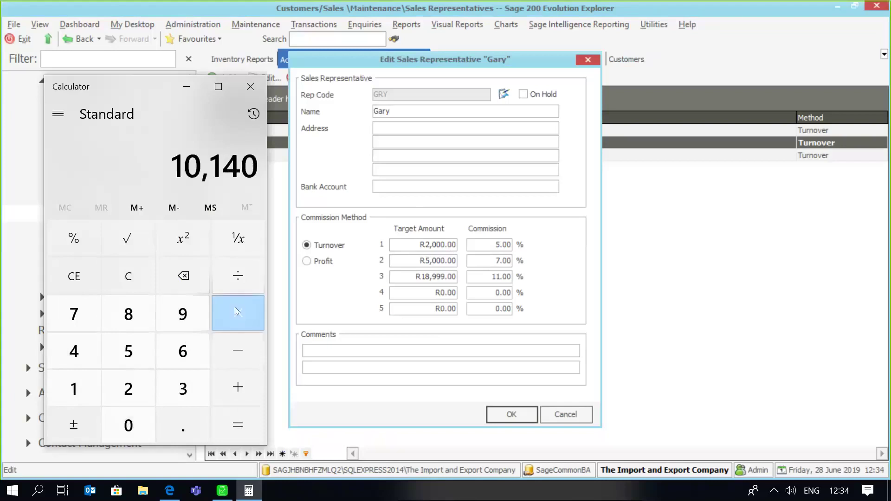
{"action": "left_click", "coordinate": [95, 313]}
{"action": "left_click", "coordinate": [85, 252]}
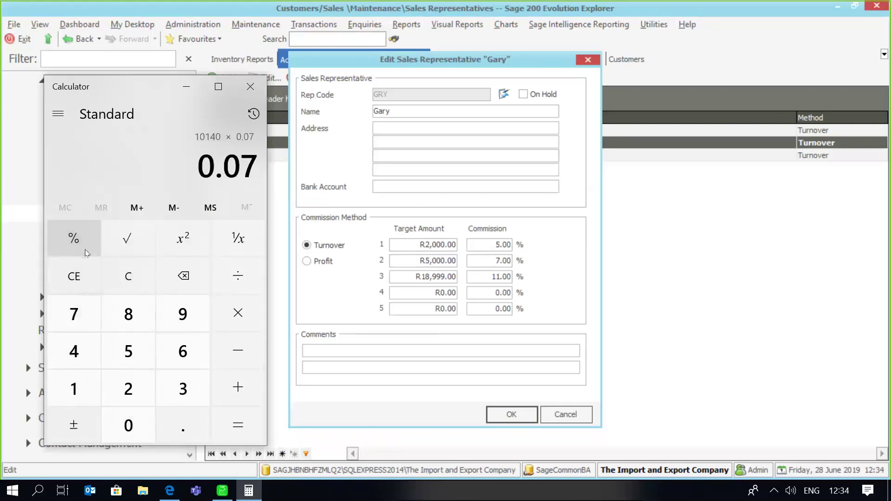
{"action": "left_click", "coordinate": [246, 423]}
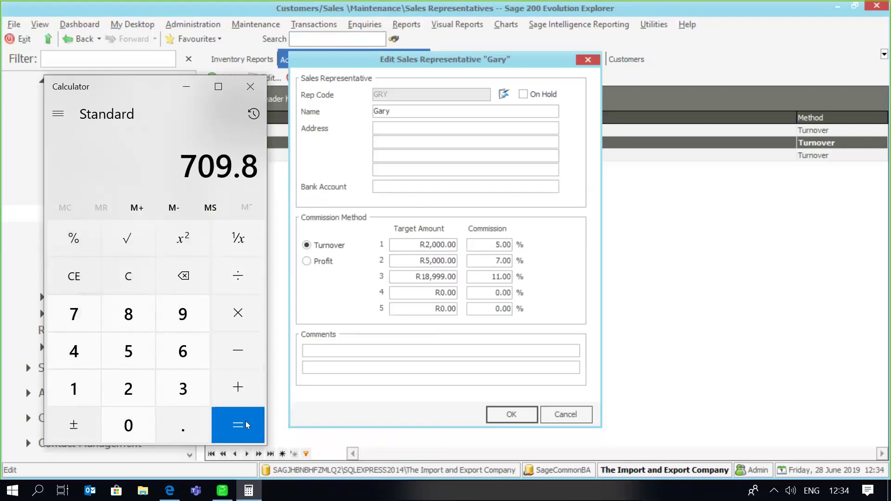
Add the two tier commissions, 709.80 and 150, for the total commission
{"action": "left_click", "coordinate": [140, 271]}
{"action": "left_click", "coordinate": [82, 325]}
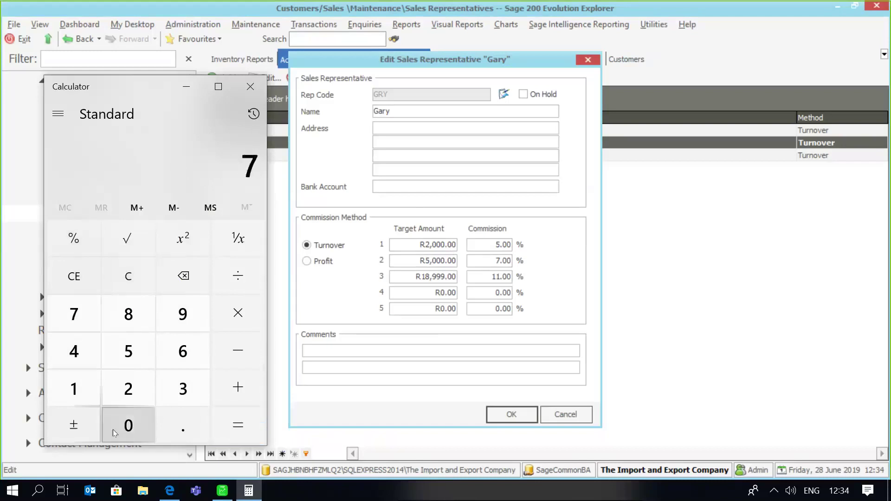
{"action": "left_click", "coordinate": [122, 426]}
{"action": "left_click", "coordinate": [181, 320]}
{"action": "left_click", "coordinate": [188, 421]}
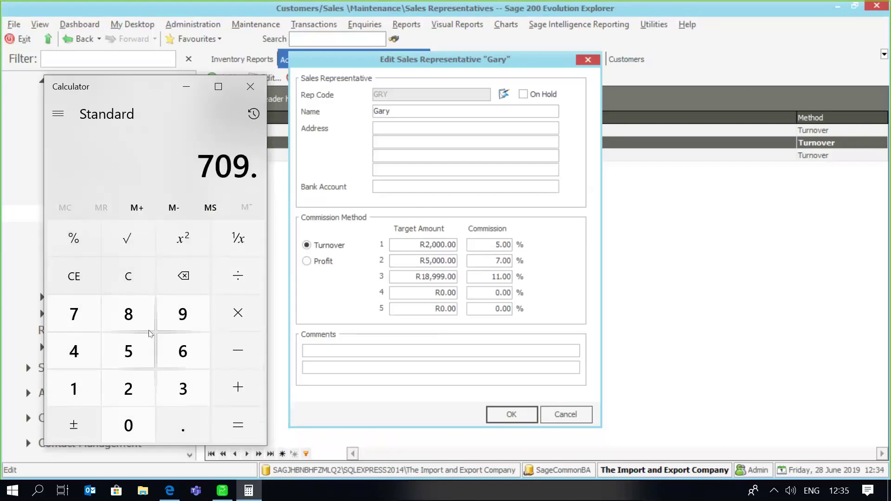
{"action": "left_click", "coordinate": [130, 315]}
{"action": "left_click", "coordinate": [129, 425]}
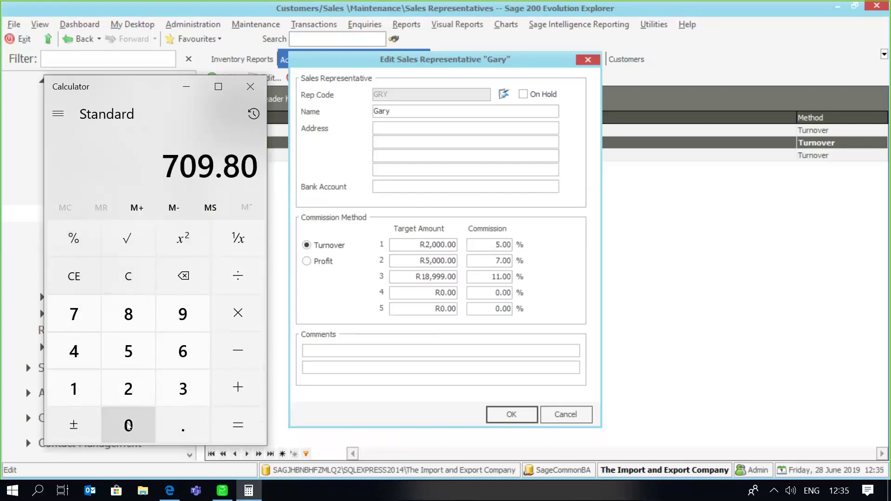
{"action": "left_click", "coordinate": [238, 387]}
{"action": "left_click", "coordinate": [74, 388]}
{"action": "left_click", "coordinate": [123, 347]}
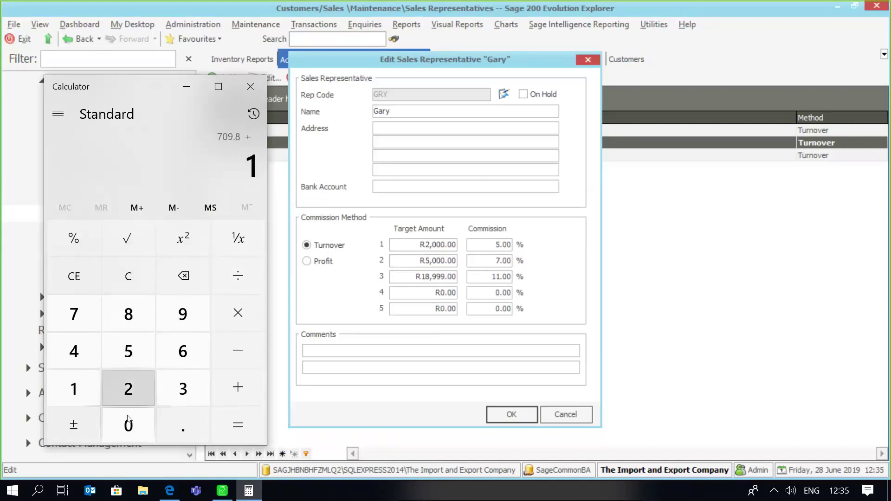
{"action": "left_click", "coordinate": [128, 425]}
{"action": "left_click", "coordinate": [227, 438]}
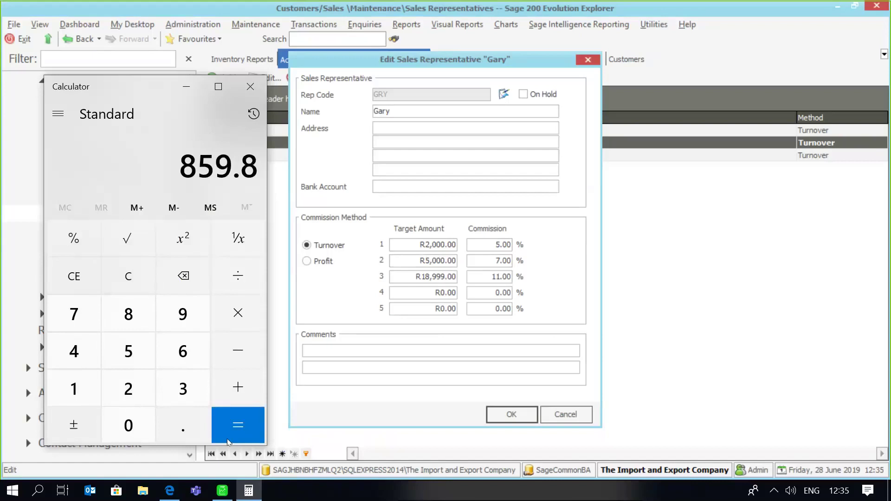
Clear and close Calculator, and cancel out of representative GRY's record
{"action": "left_click", "coordinate": [490, 357]}
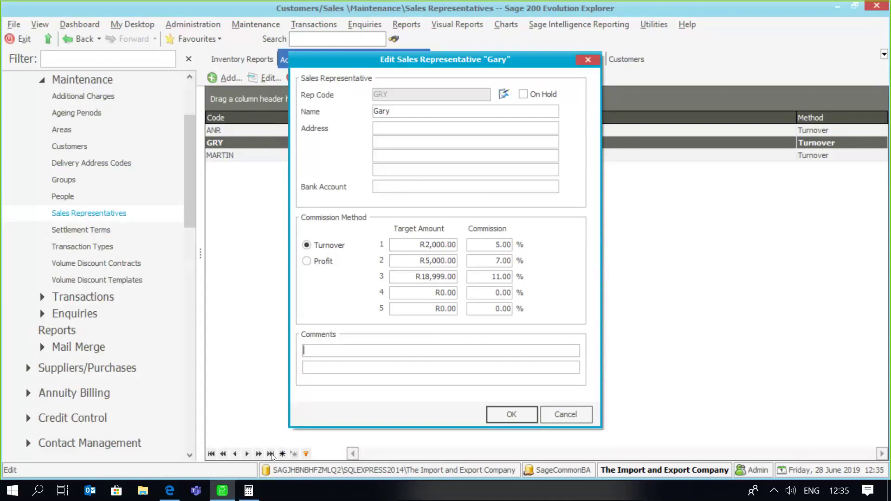
{"action": "left_click", "coordinate": [249, 490]}
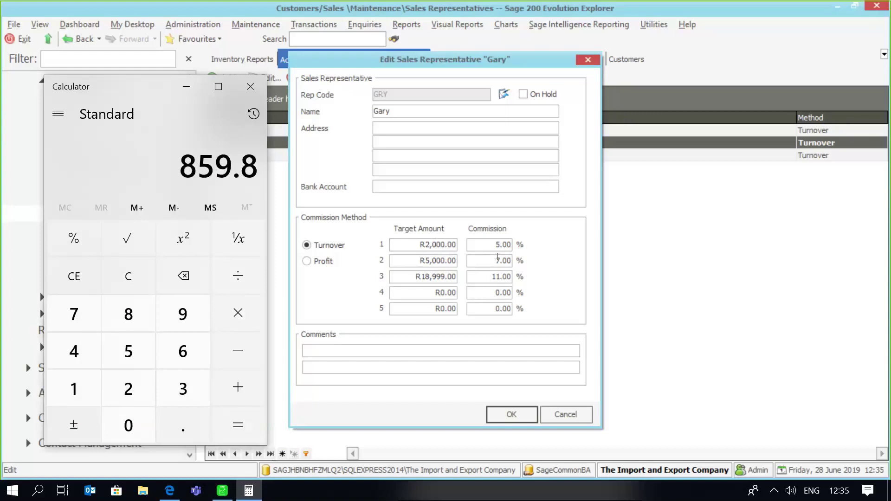
{"action": "left_click", "coordinate": [130, 288]}
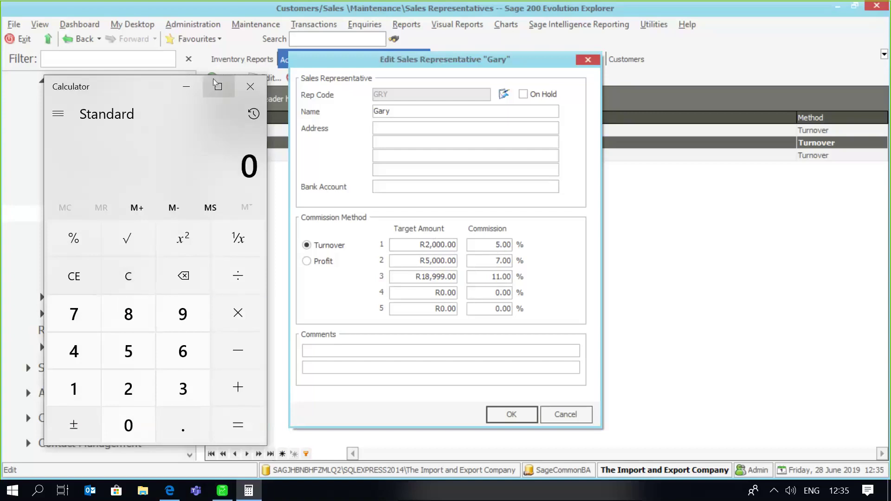
{"action": "left_click", "coordinate": [250, 88]}
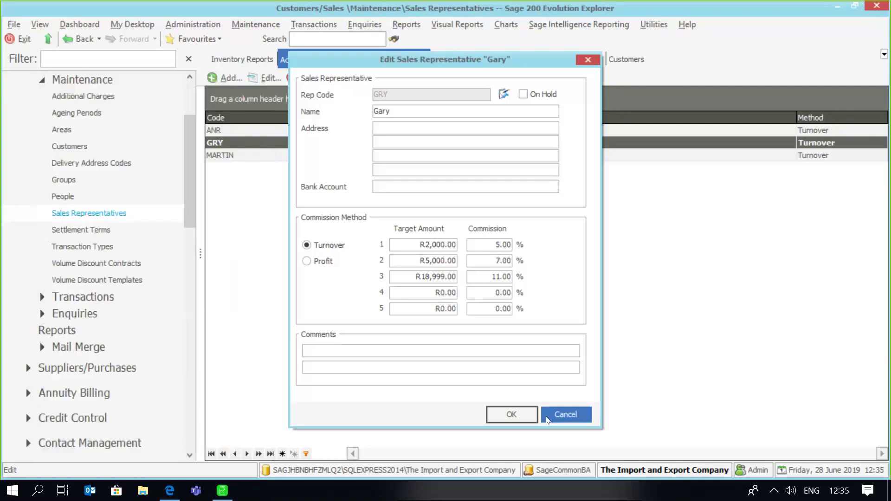
{"action": "left_click", "coordinate": [546, 420]}
Open the Customers/Sales reports list
{"action": "left_click_drag", "start_coordinate": [189, 191], "coordinate": [191, 223]}
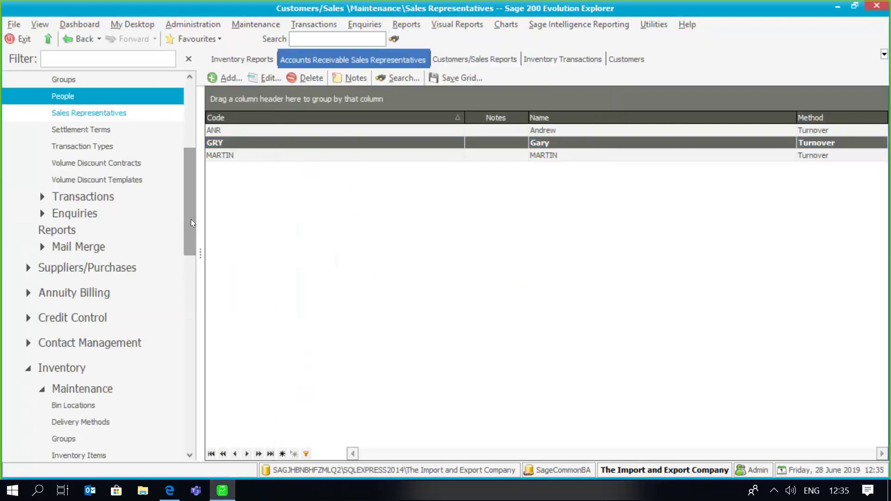
{"action": "left_click", "coordinate": [107, 234]}
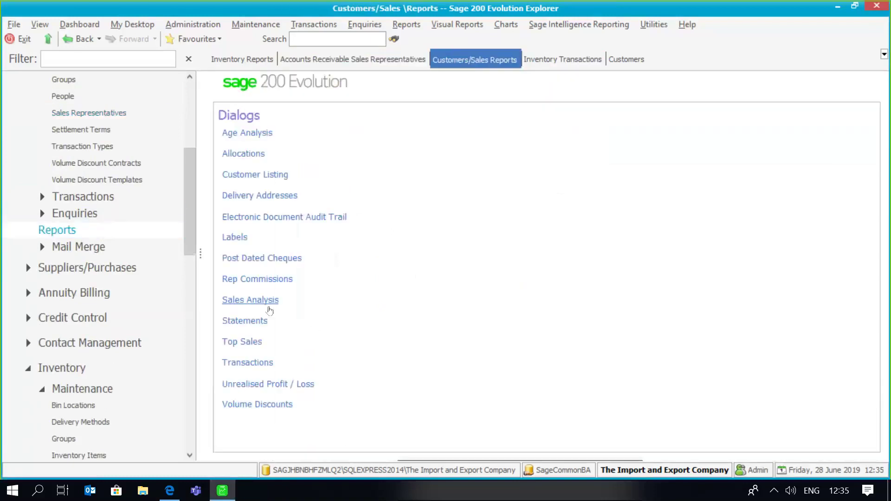
Preview the Rep Commissions report for sales rep GRY only, and close the preview after checking the commission
{"action": "left_click", "coordinate": [280, 279]}
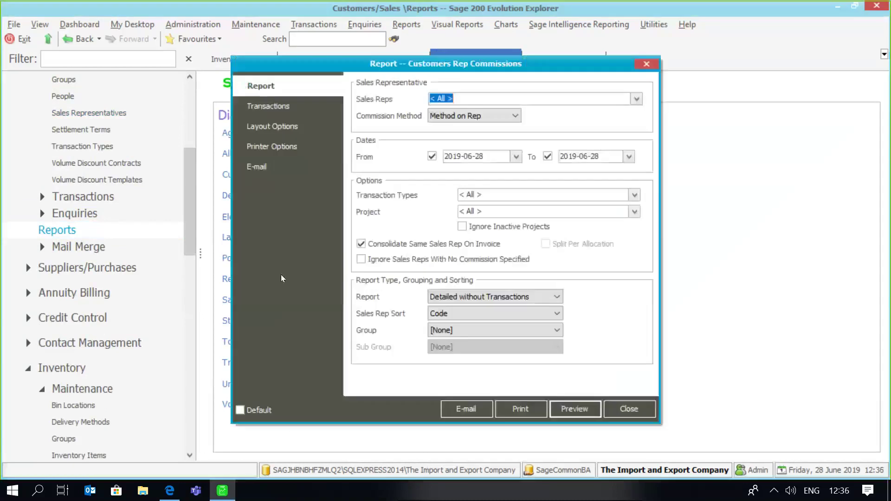
{"action": "left_click", "coordinate": [635, 99]}
{"action": "left_click", "coordinate": [433, 135]}
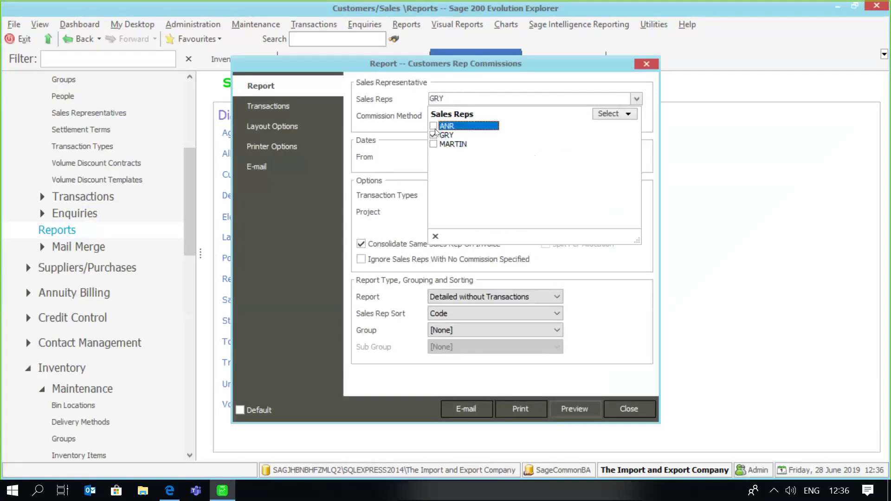
{"action": "left_click", "coordinate": [436, 237]}
{"action": "left_click", "coordinate": [574, 411]}
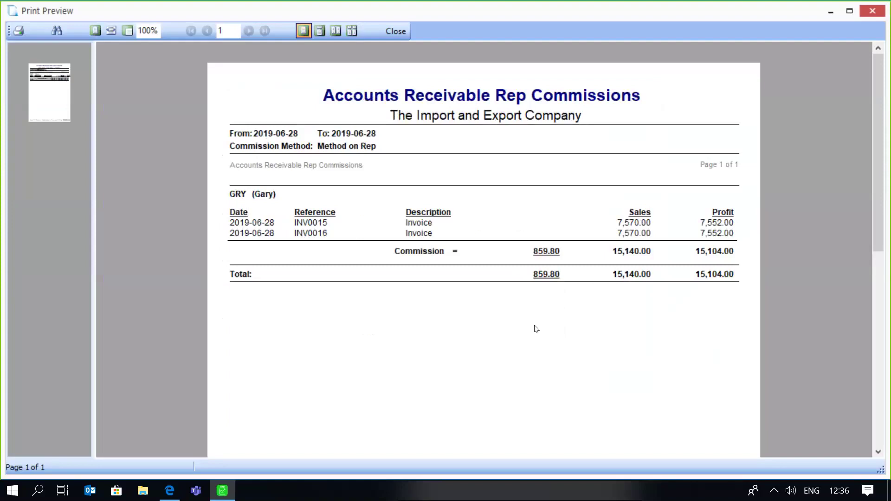
{"action": "left_click", "coordinate": [397, 32]}
Set the report type to Detailed with Transactions, preview GRY's commission report, and close the preview
{"action": "left_click", "coordinate": [533, 296]}
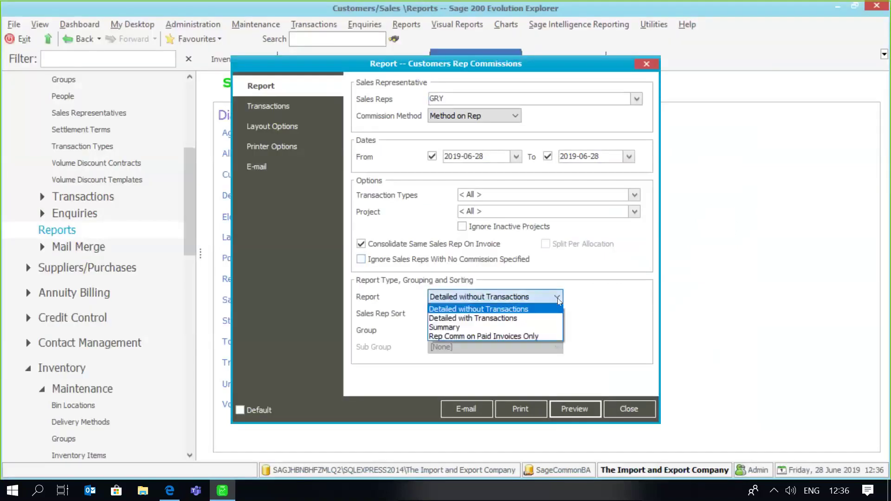
{"action": "left_click", "coordinate": [534, 319]}
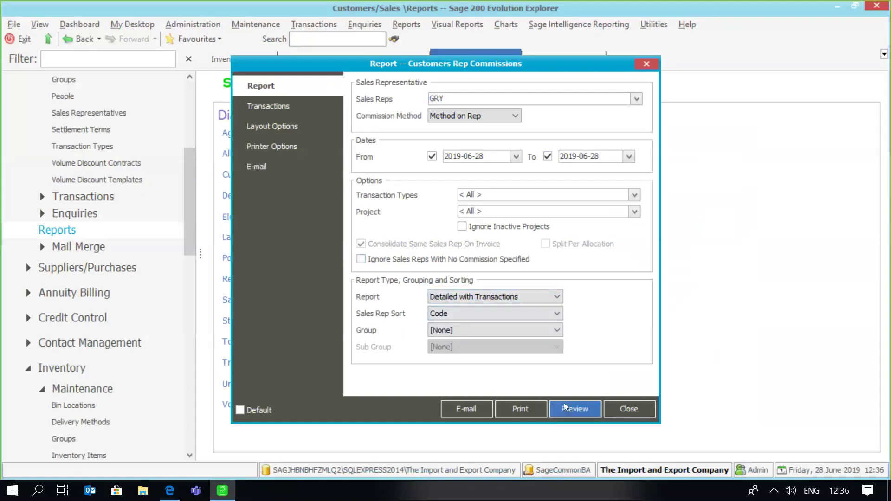
{"action": "left_click", "coordinate": [564, 406]}
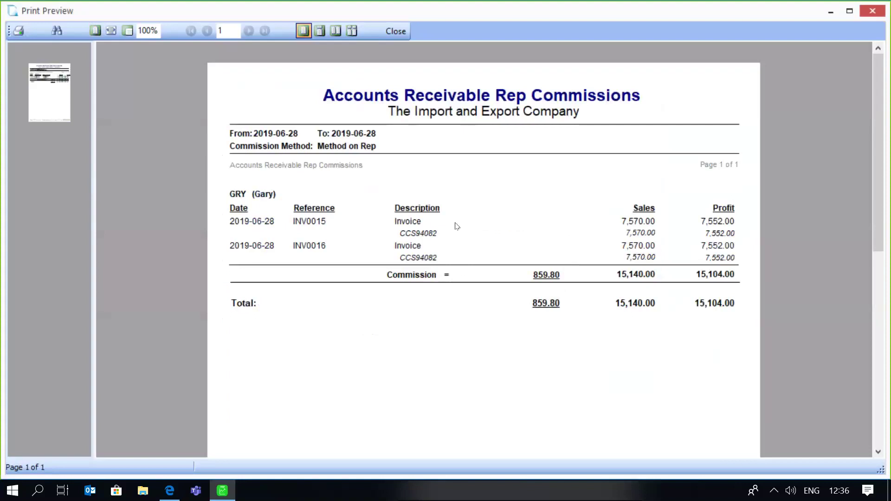
{"action": "left_click", "coordinate": [405, 35]}
Examine the available report types without changing the selection, and close the Customers Rep Commissions dialog
{"action": "left_click", "coordinate": [557, 297]}
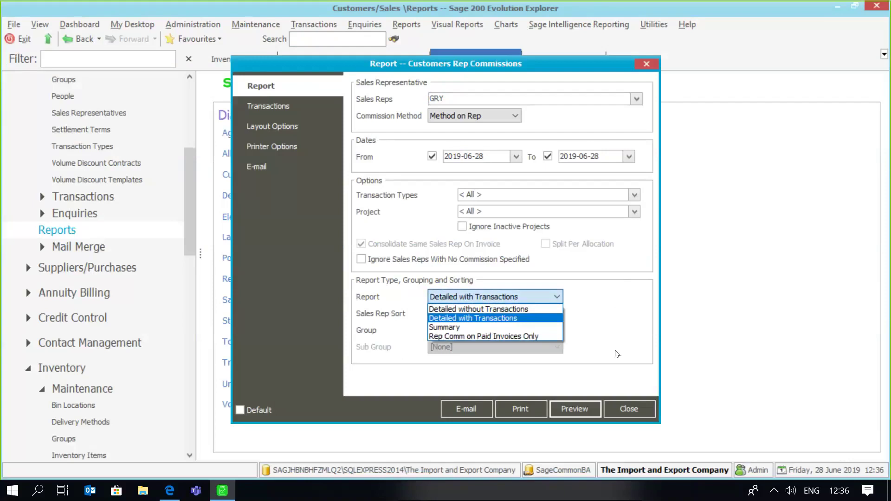
{"action": "left_click", "coordinate": [634, 414]}
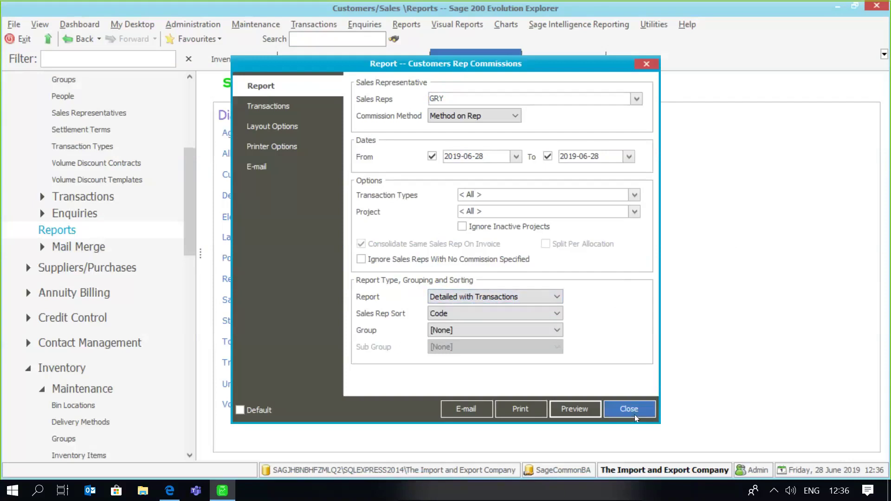
{"action": "left_click", "coordinate": [634, 414]}
Open the last sales representative's record from the Sales Representatives list to review its commission method and targets
{"action": "scroll", "coordinate": [188, 202], "scroll_direction": "up", "scroll_amount": 1}
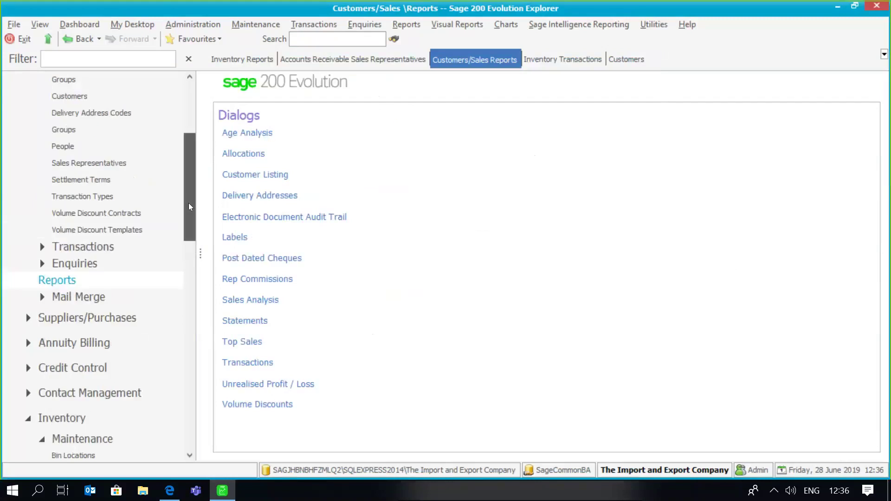
{"action": "left_click", "coordinate": [138, 165]}
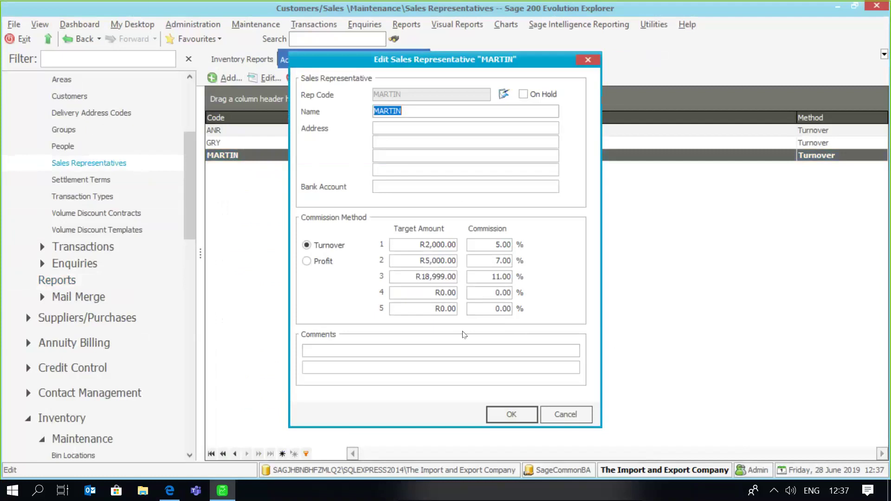
{"action": "left_click", "coordinate": [522, 15]}
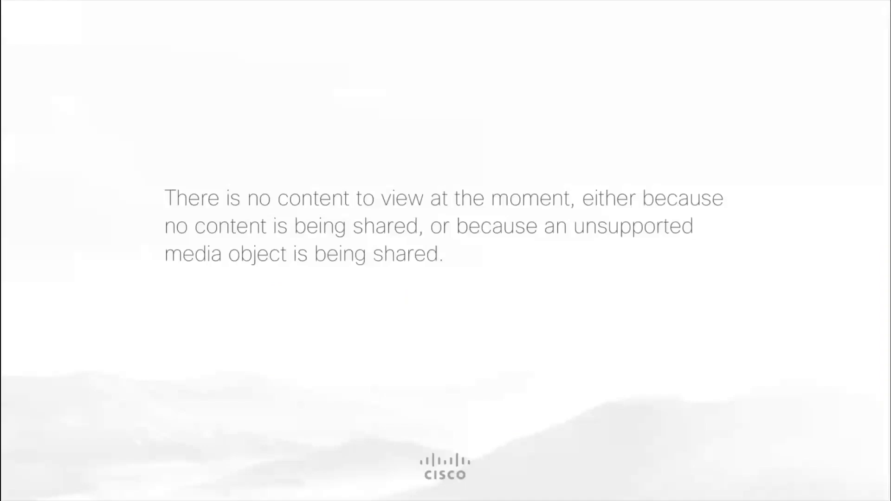